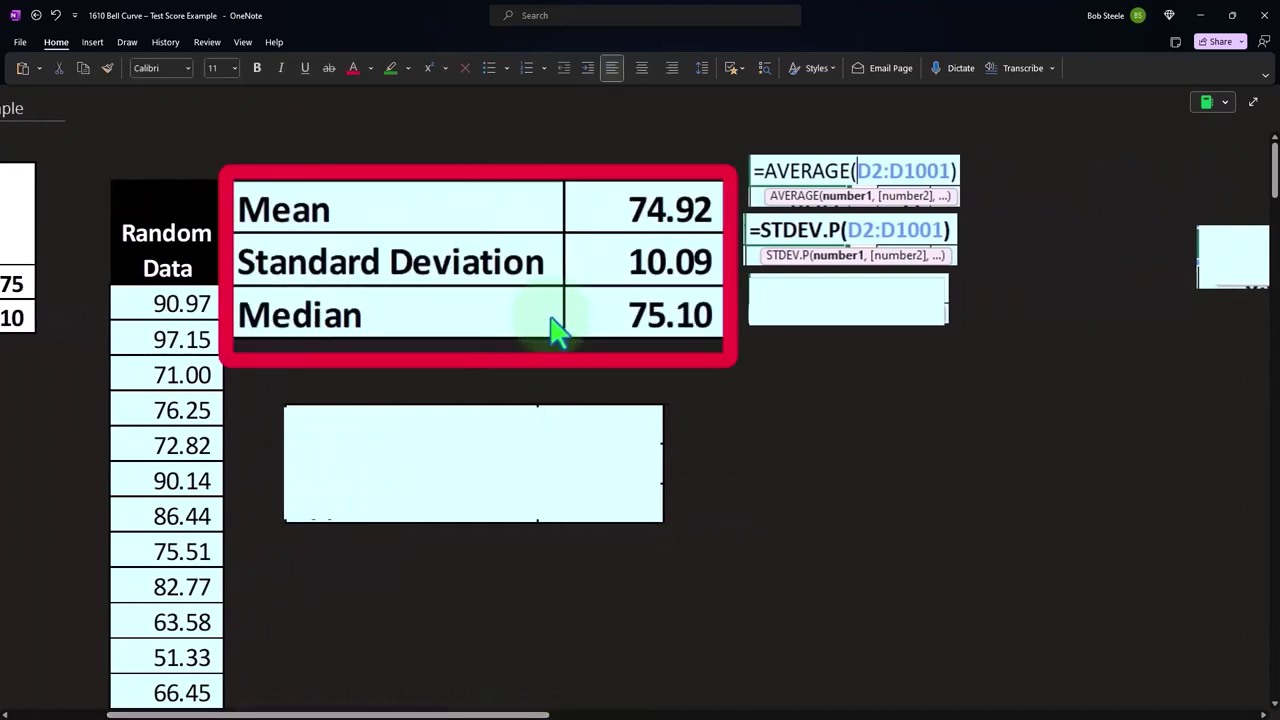
- Uncover the MEDIAN formula beside the summary statistics and review the Random Data column
click(832, 290)
key(ctrl+v)
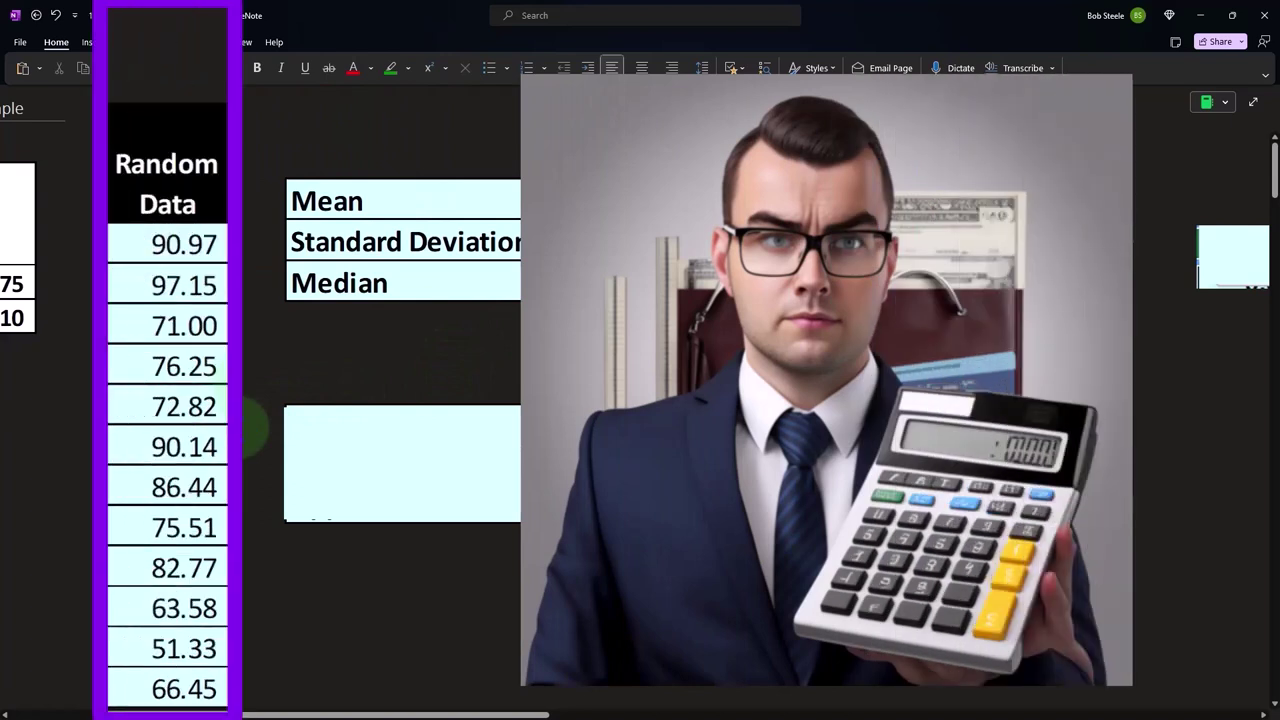
scroll(251, 425, down, 1)
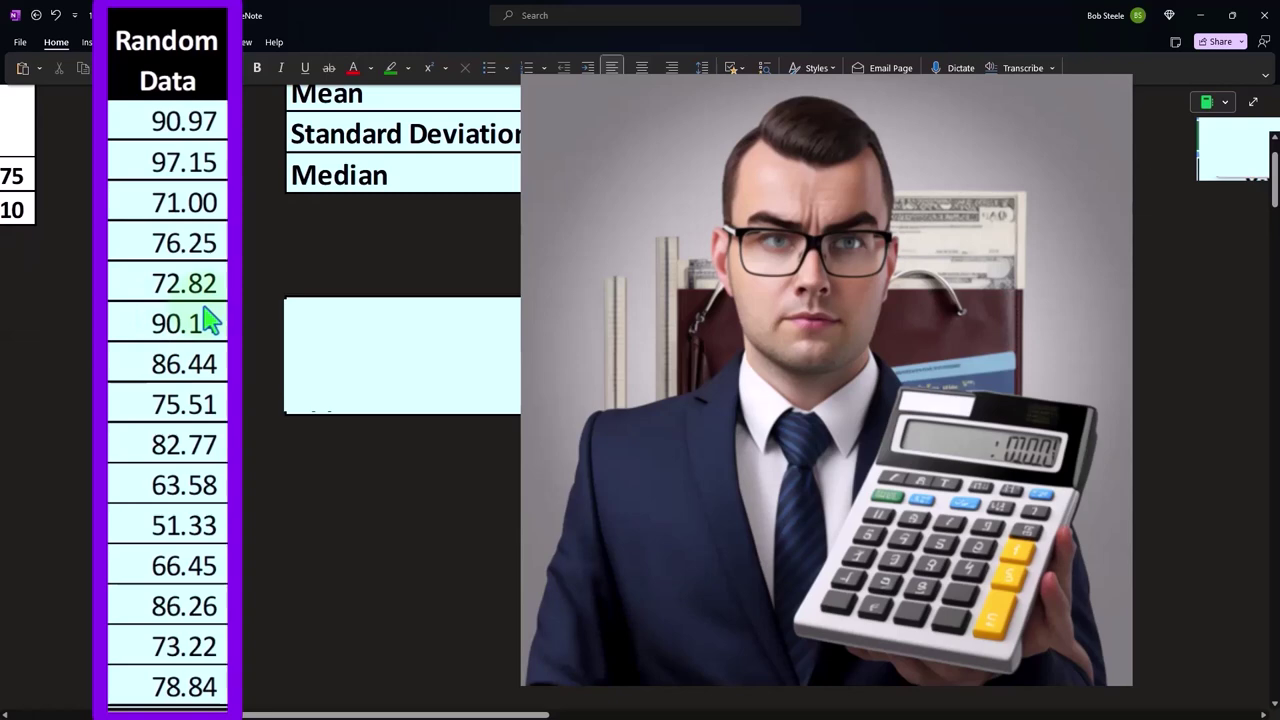
scroll(203, 368, up, 2)
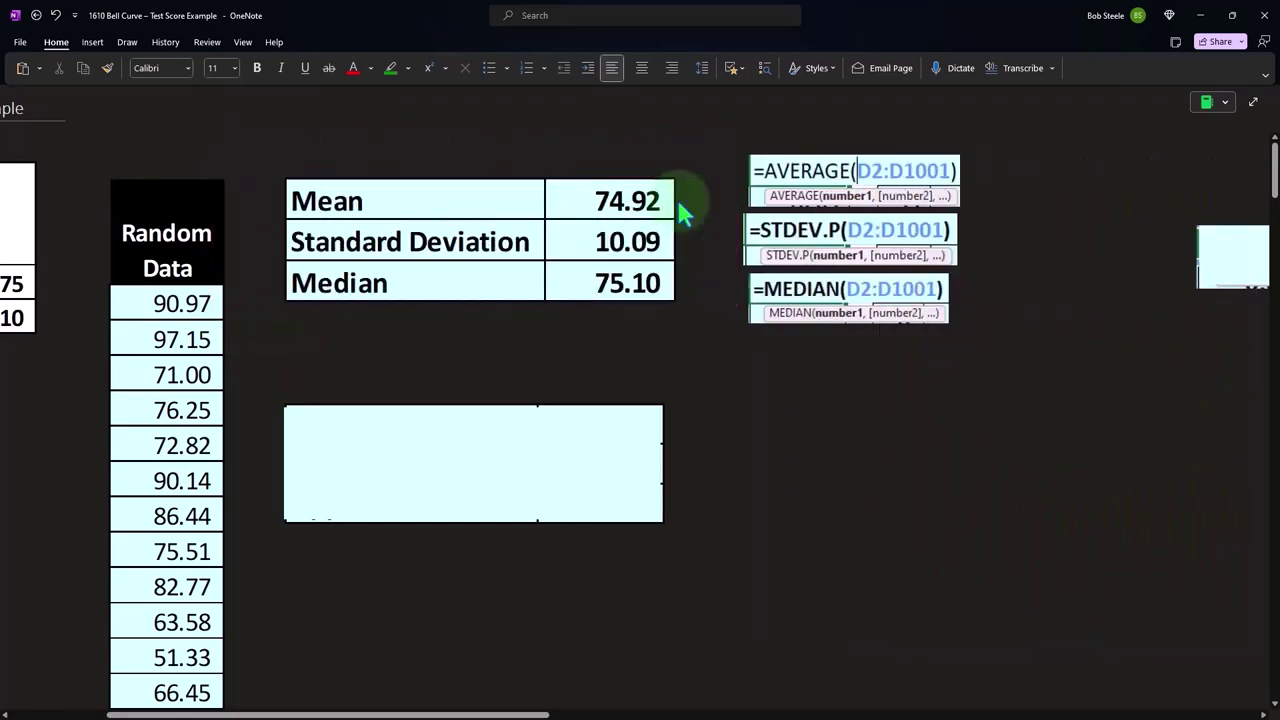
- Examine the histogram of the random data and its bins, comparing it with the mean, standard deviation and median
scroll(680, 213, down, 2)
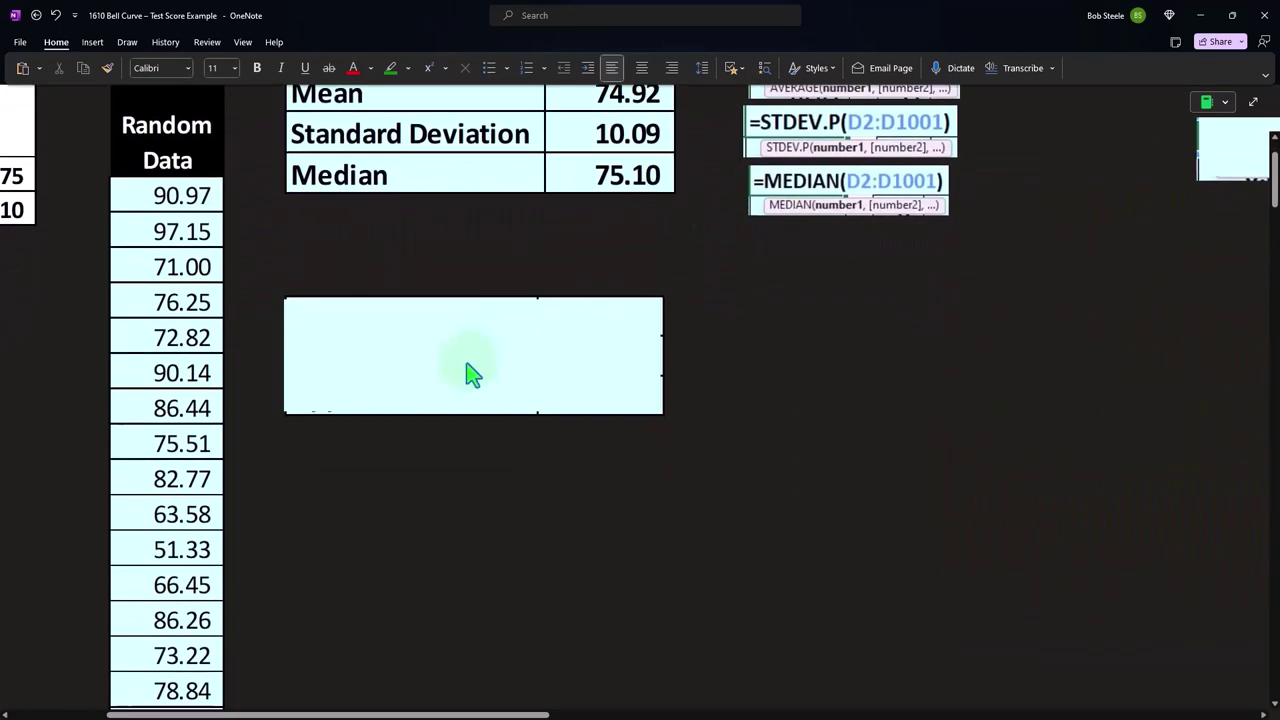
click(473, 301)
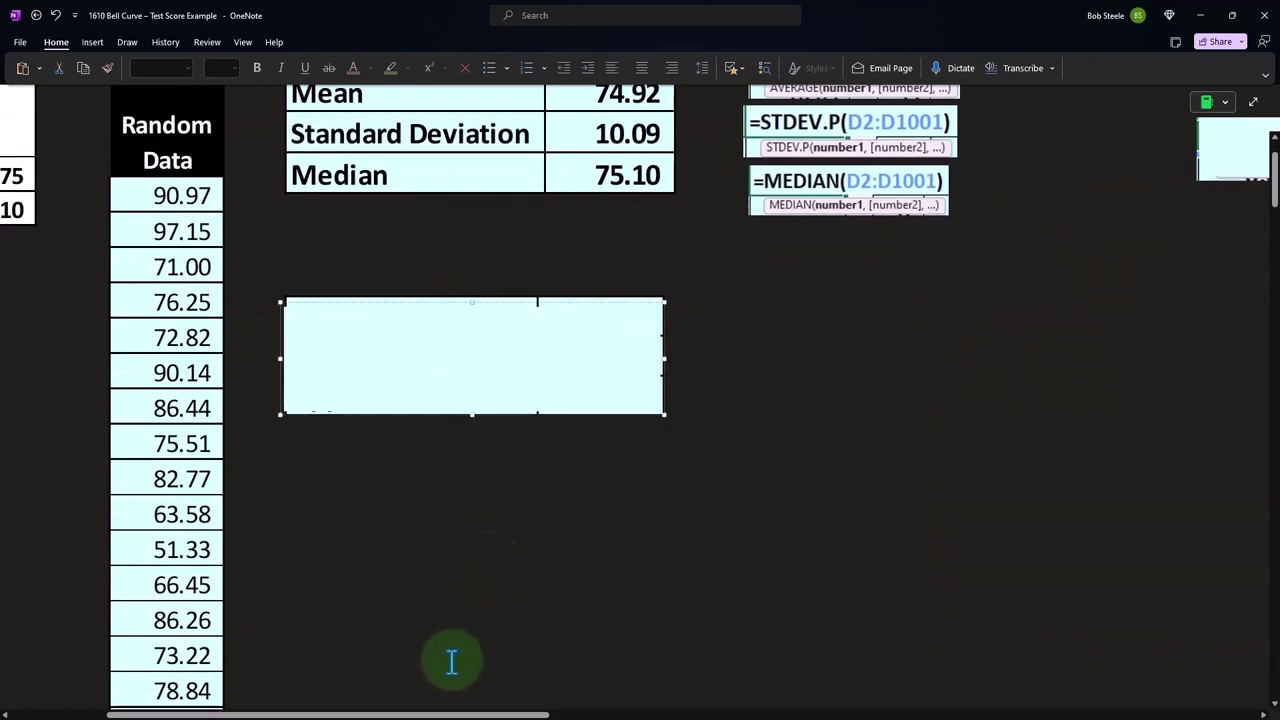
mouse_move(441, 716)
mouse_down()
mouse_move(520, 716)
mouse_move(458, 716)
mouse_up()
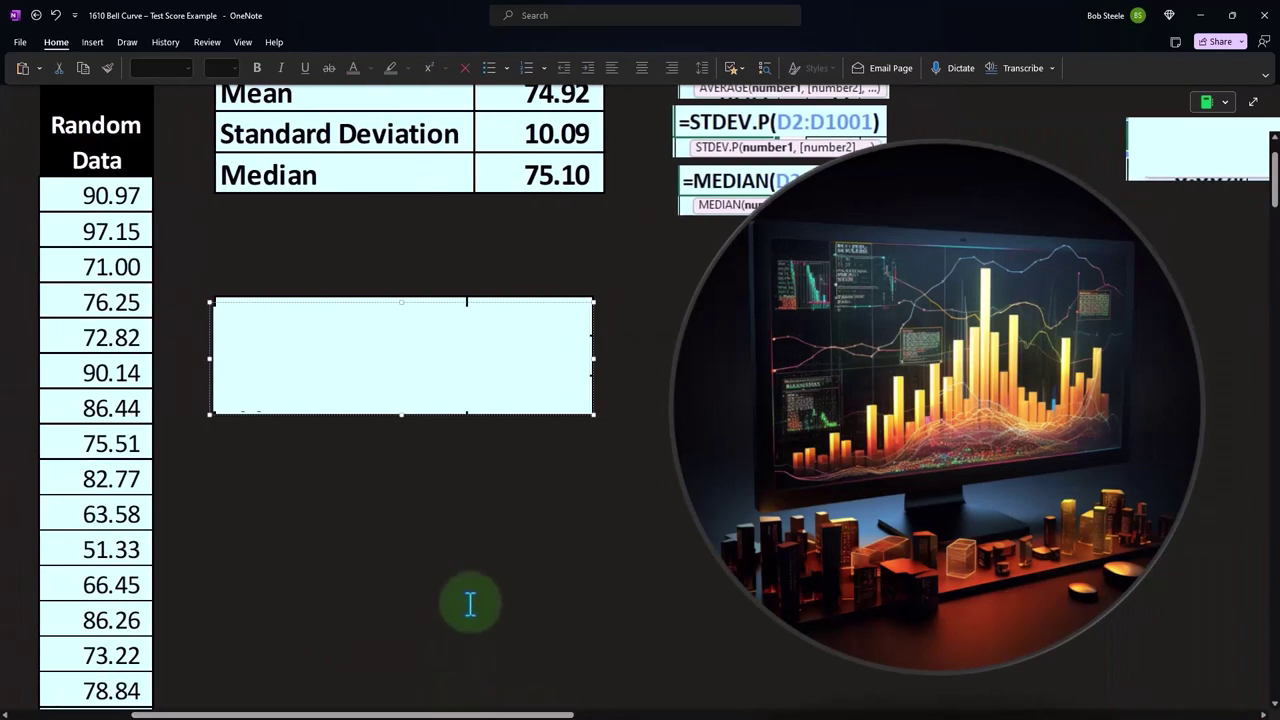
scroll(470, 603, up, 1)
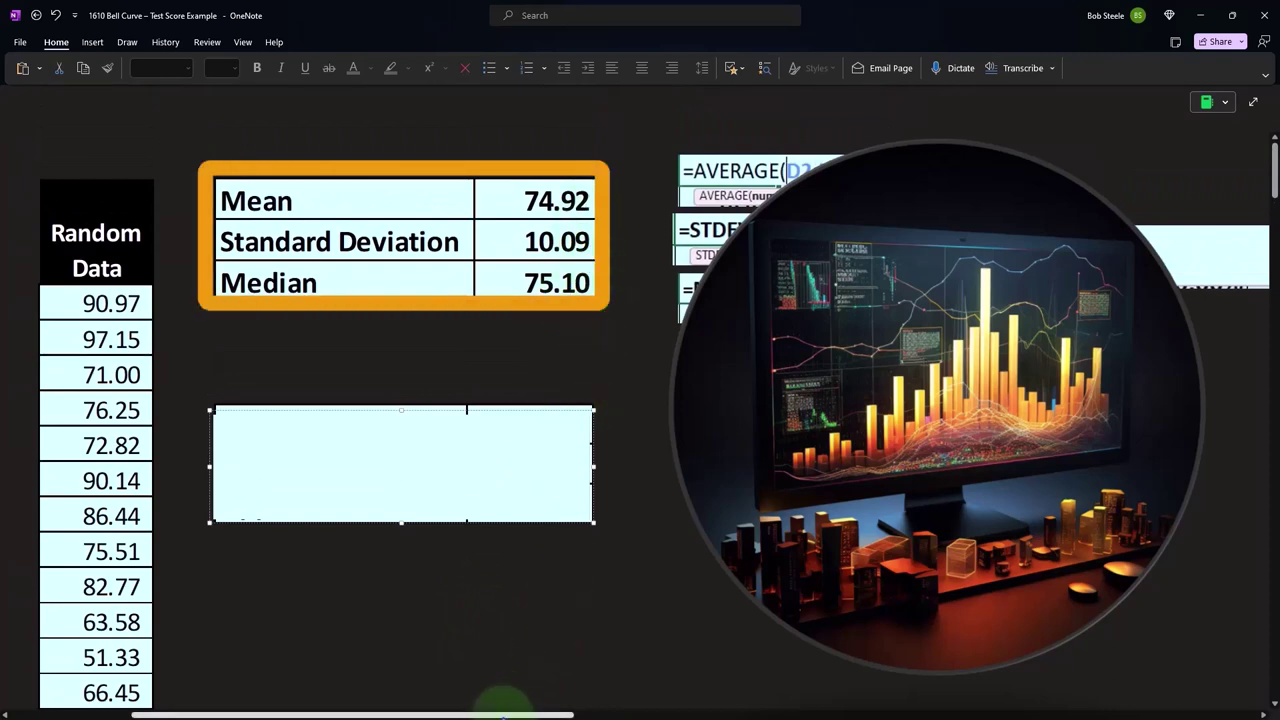
drag(503, 714, 996, 714)
scroll(974, 543, down, 2)
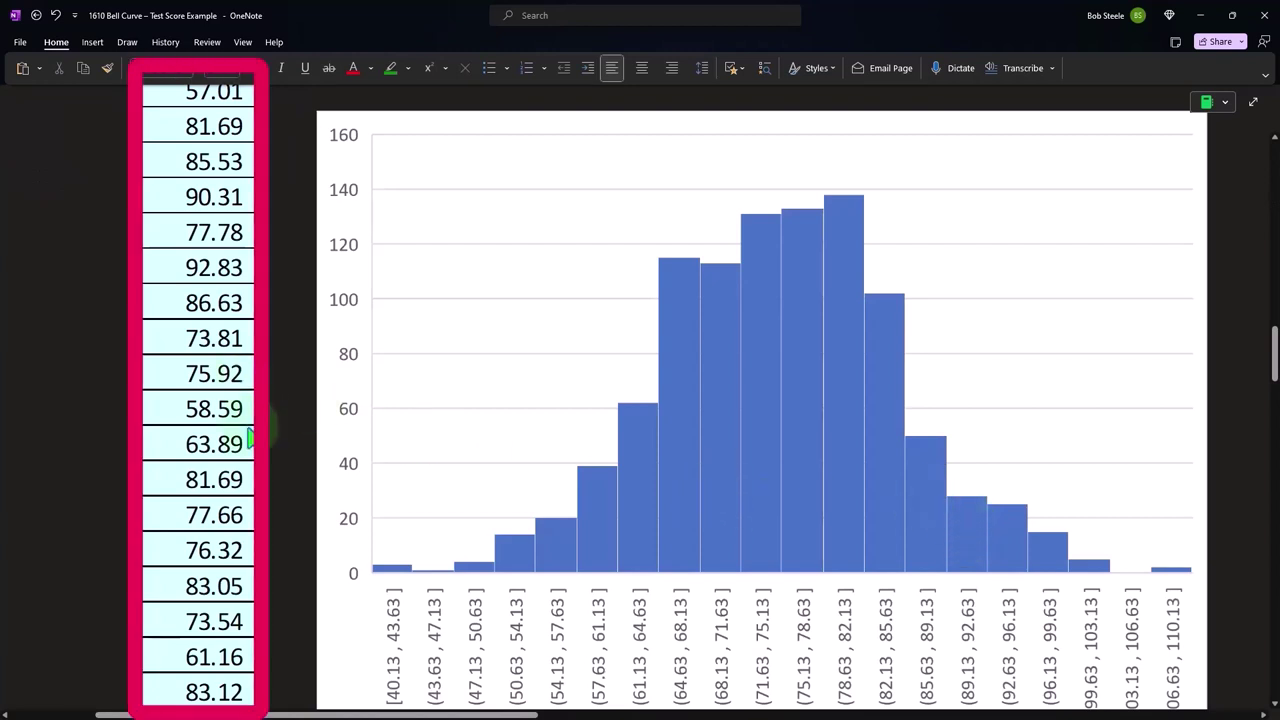
scroll(277, 533, down, 1)
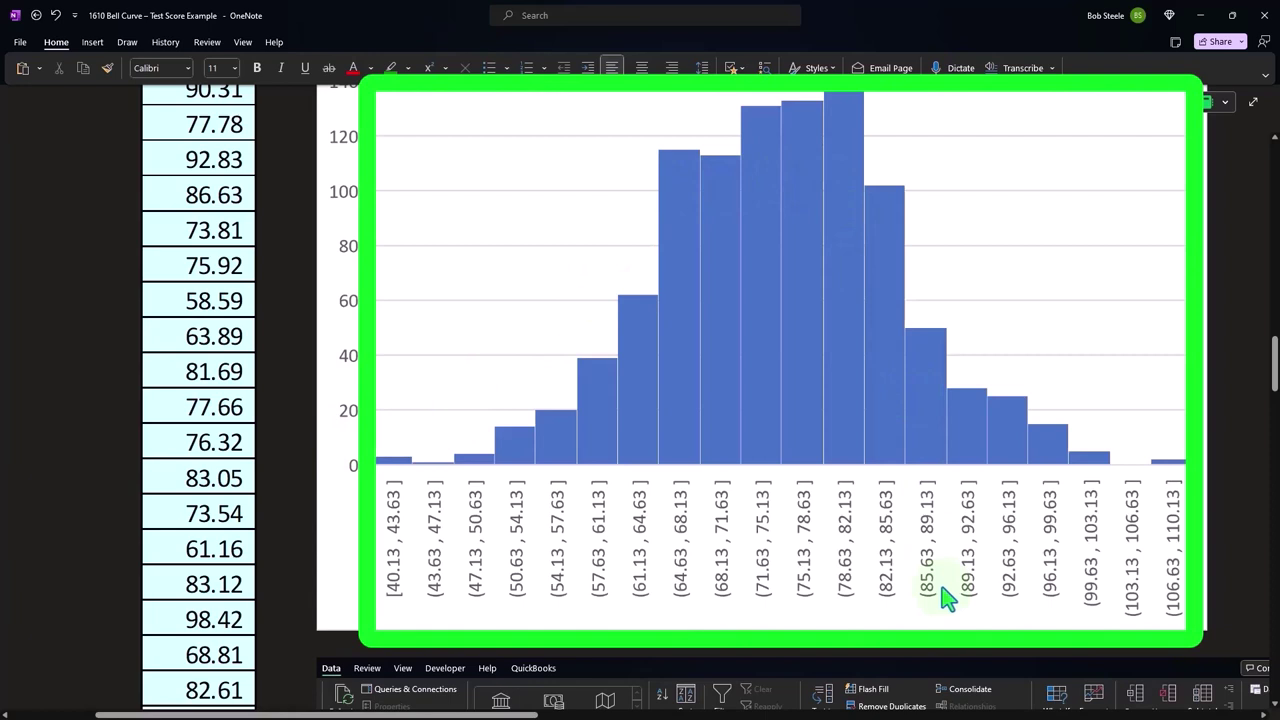
scroll(946, 598, down, 2)
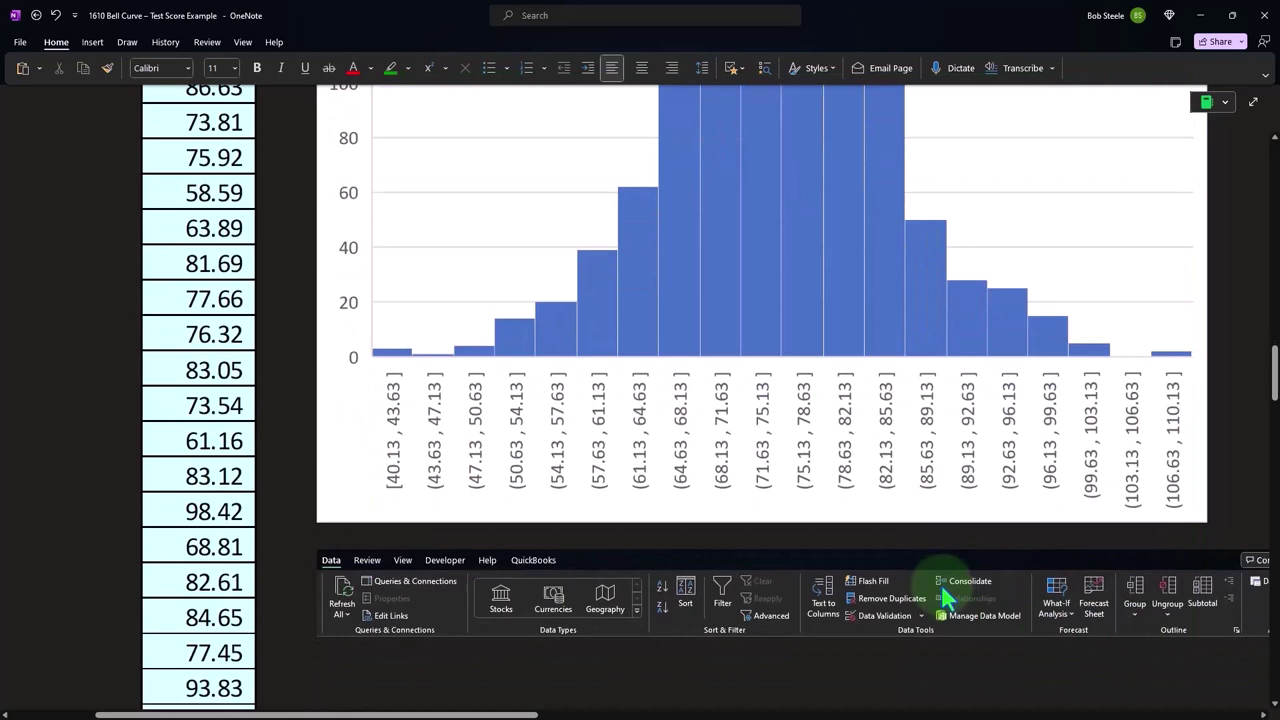
scroll(940, 597, up, 15)
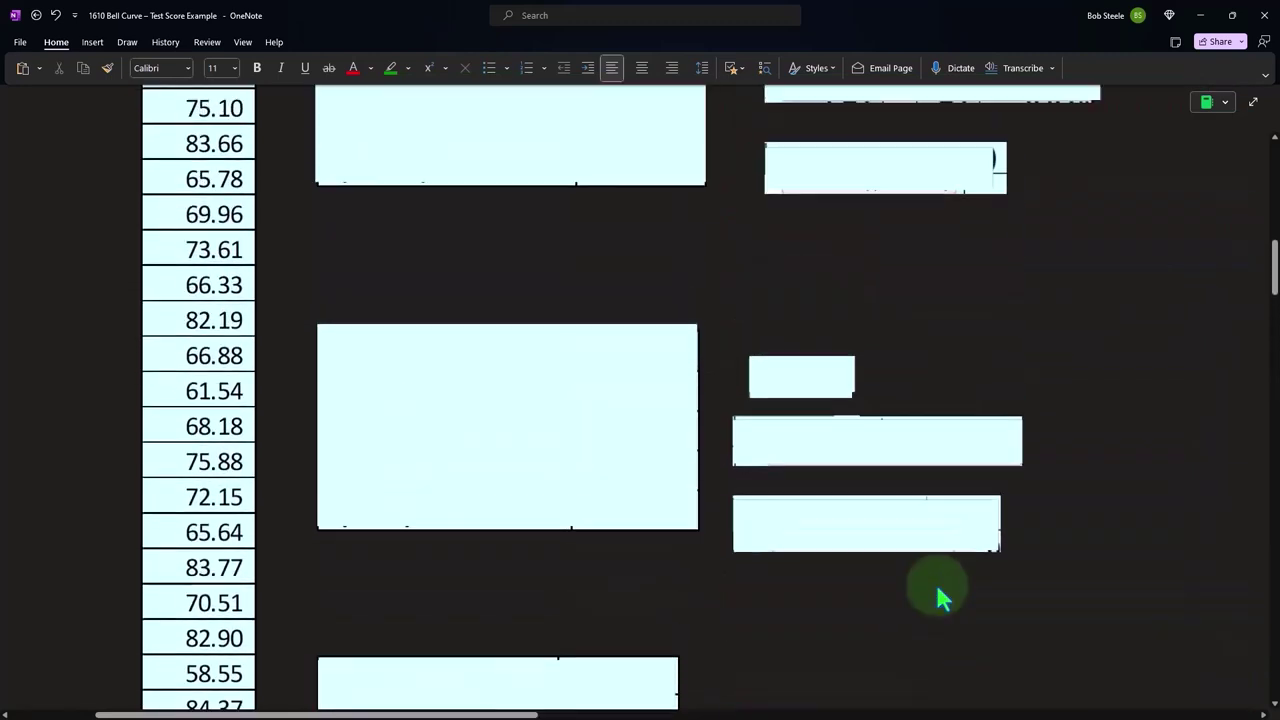
scroll(935, 581, up, 2)
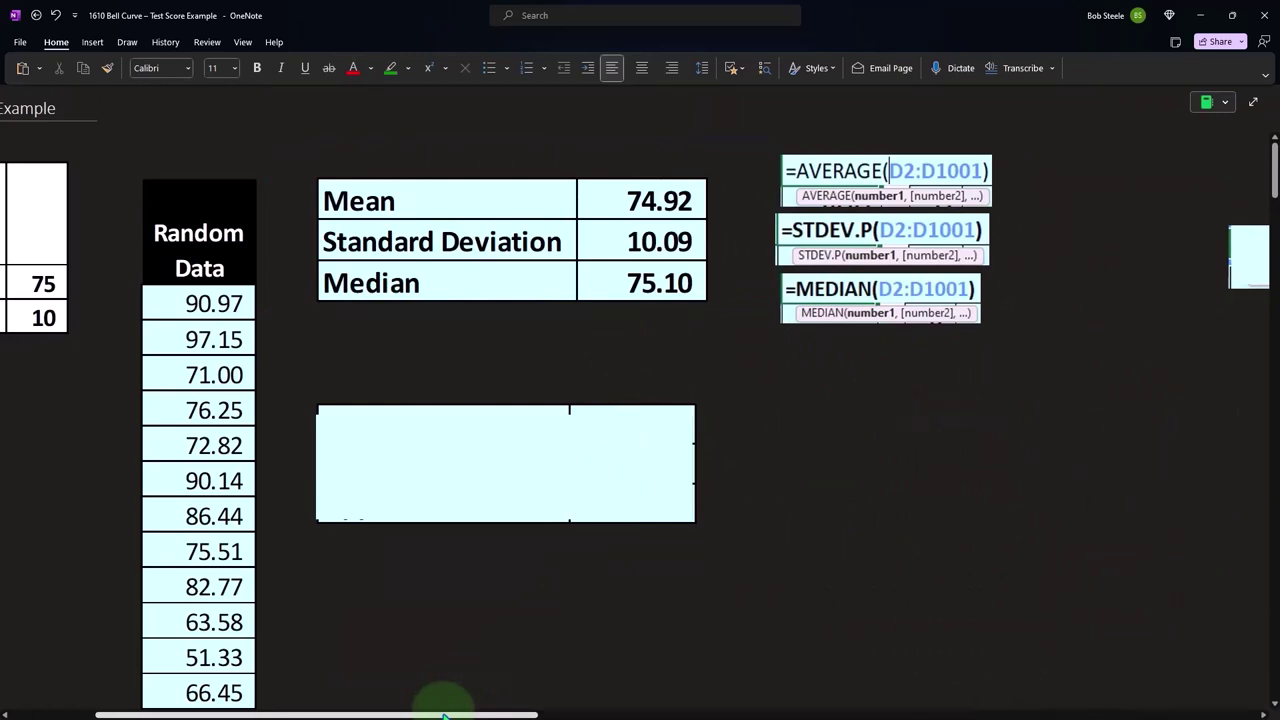
- Uncover the Standard Deviations row in the table below the summary statistics
drag(443, 714, 684, 712)
click(717, 317)
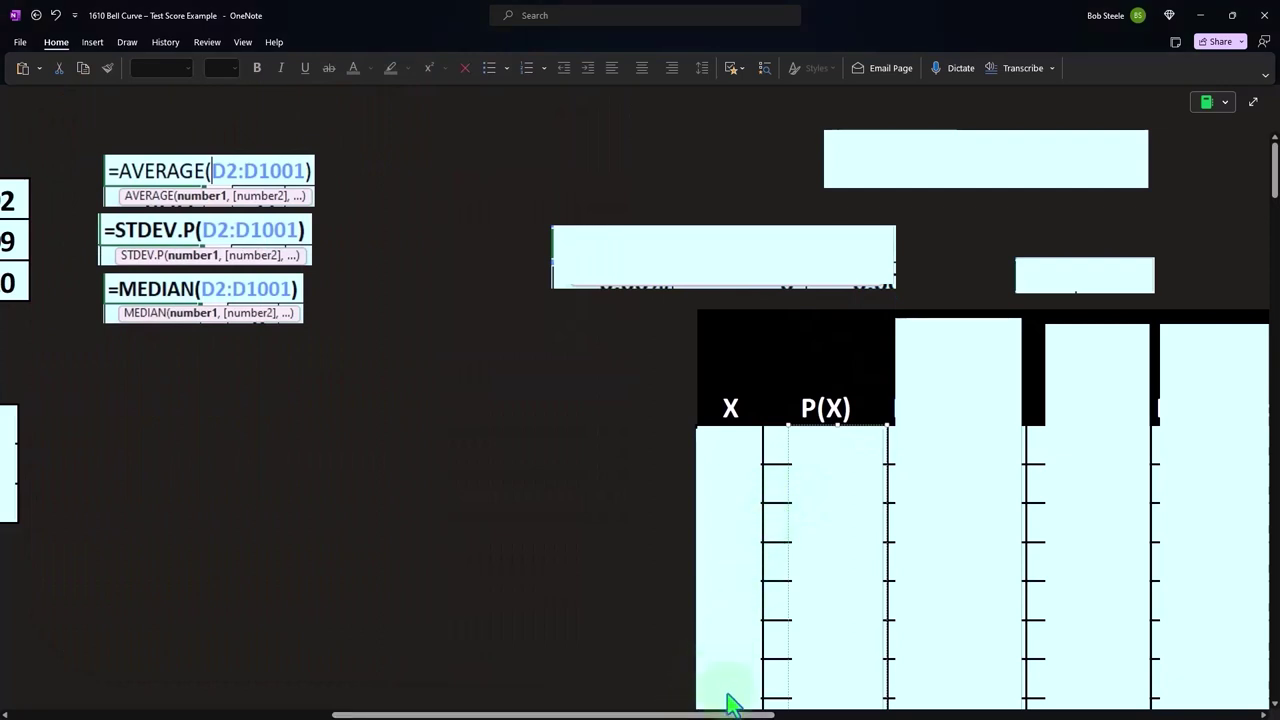
scroll(720, 716, left, 1)
drag(720, 716, 518, 706)
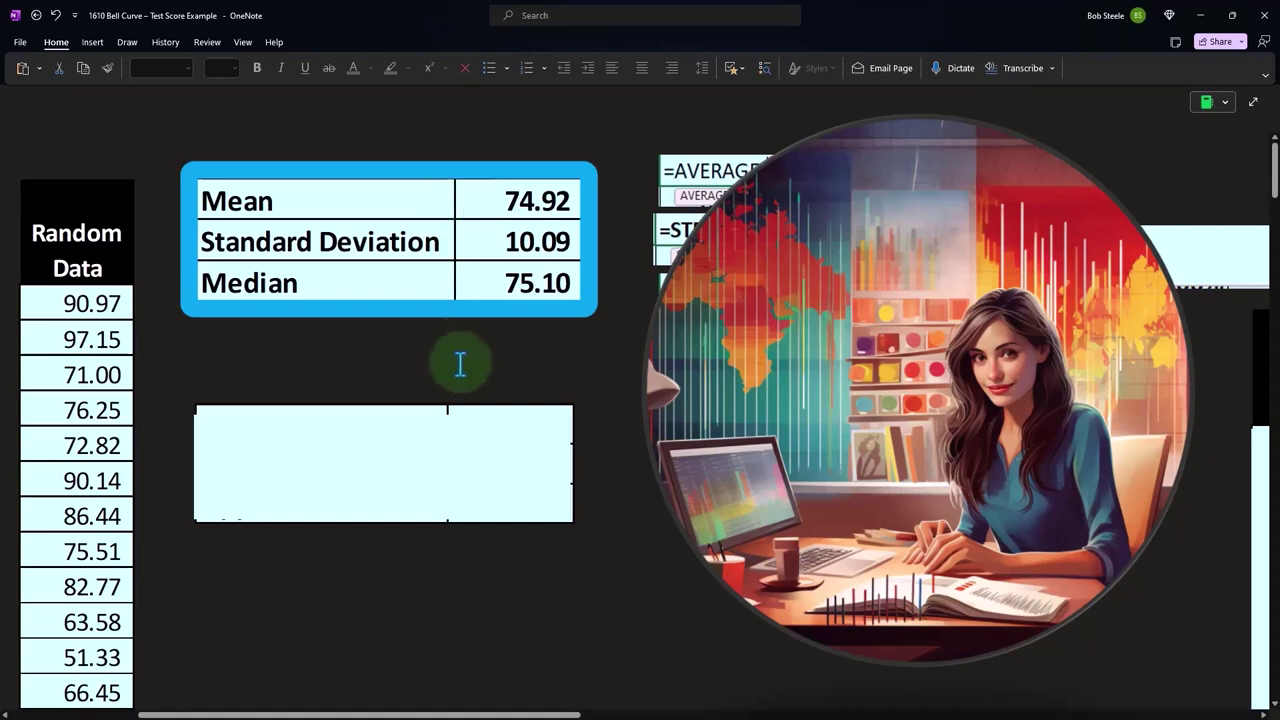
click(406, 449)
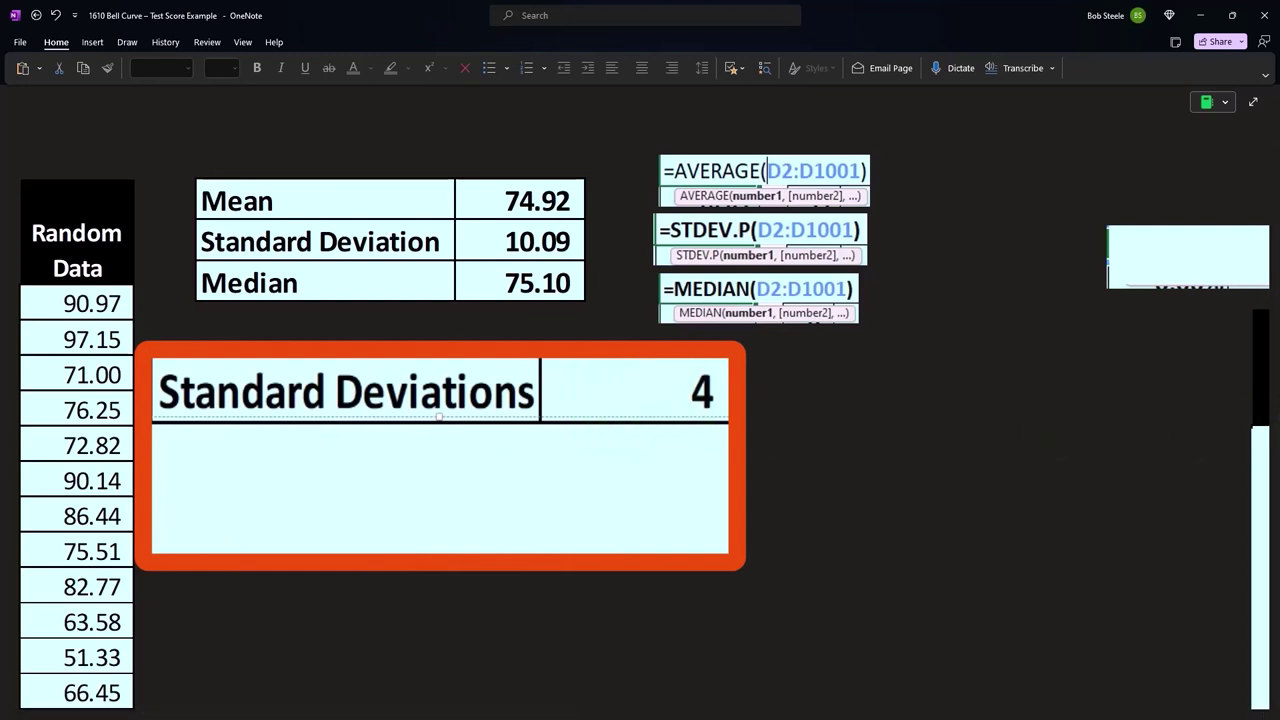
- Place the calculator beside the lower table and uncover the table's Lower X row
drag(991, 418, 865, 417)
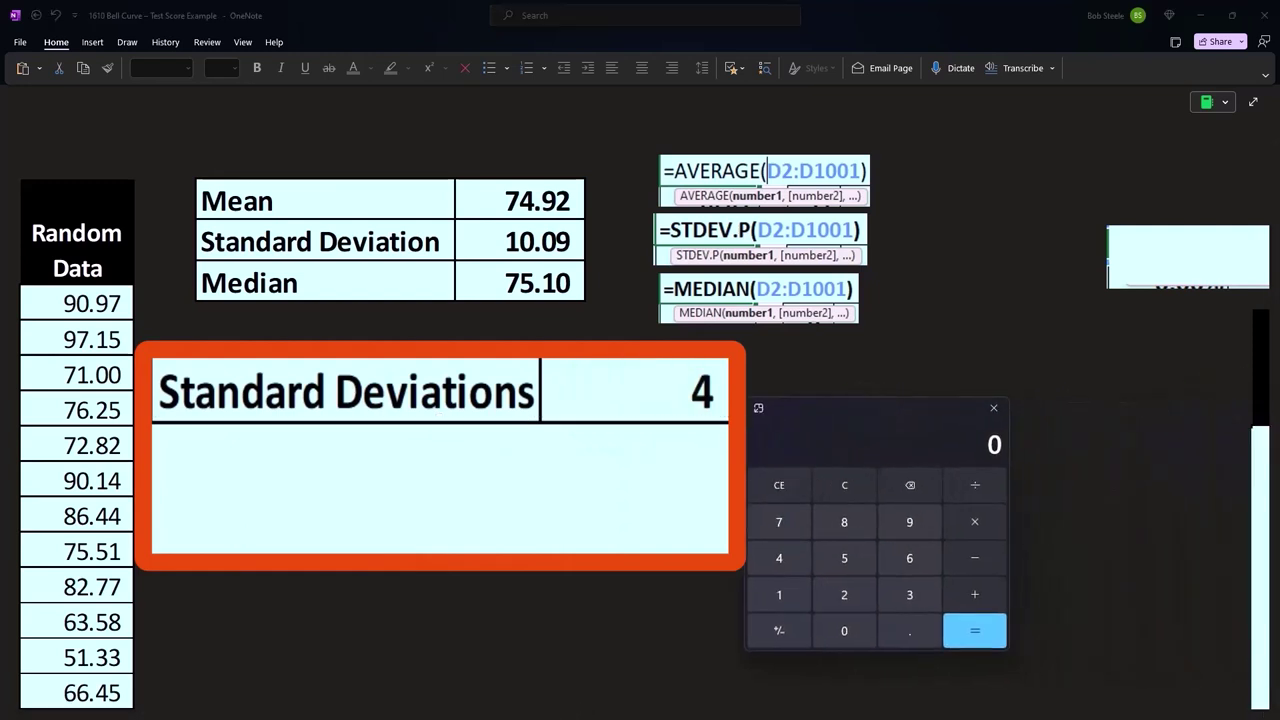
click(491, 471)
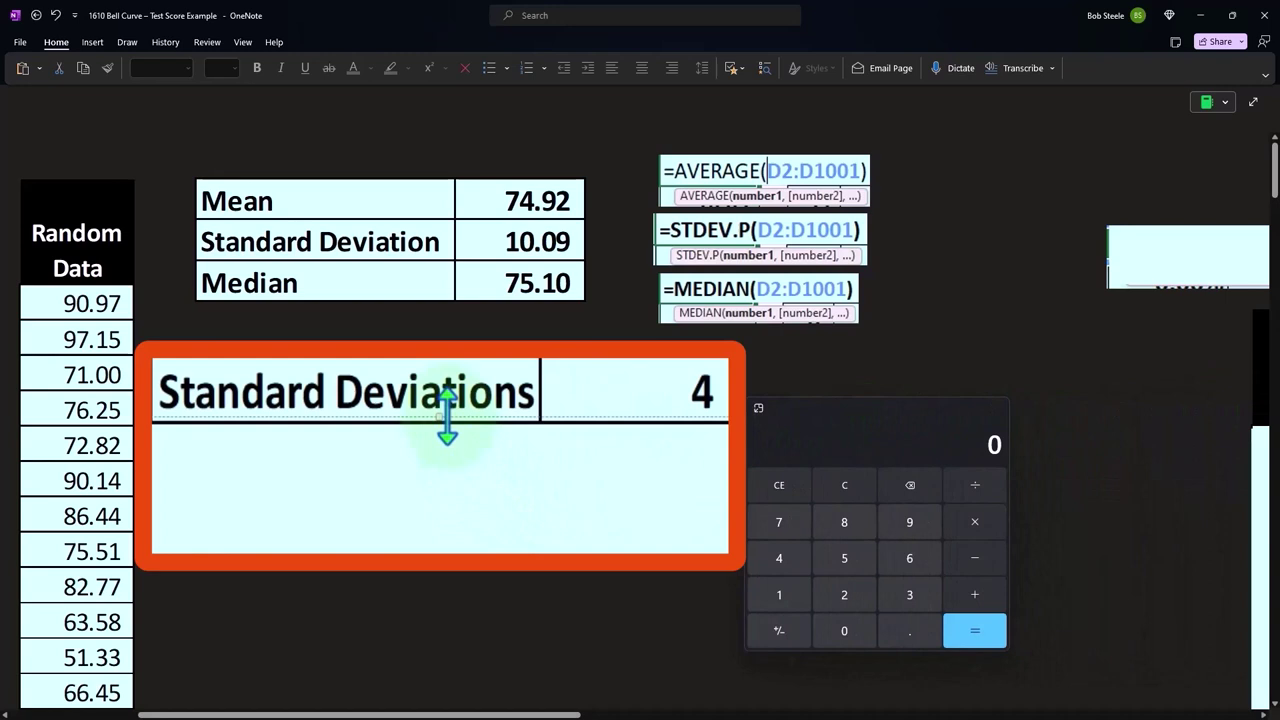
drag(447, 418, 452, 477)
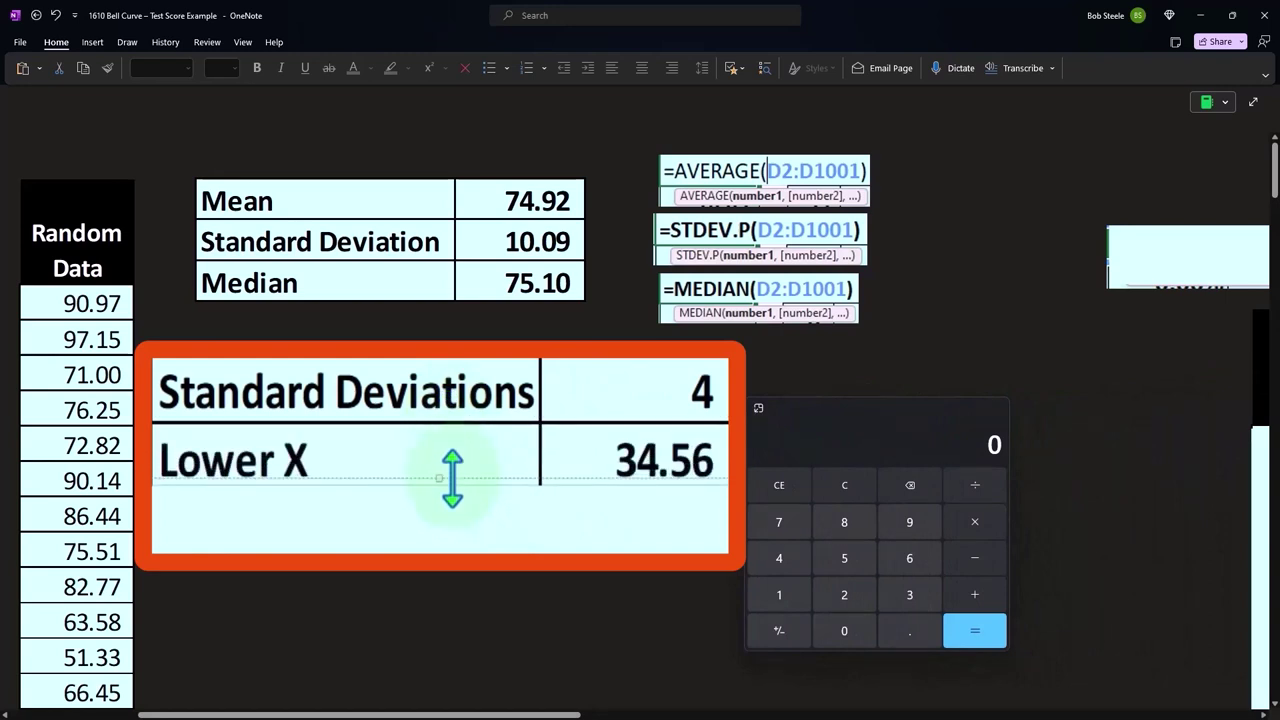
- Check Lower X in the calculator by multiplying 10.09 by 4 and subtracting 74.92
click(857, 484)
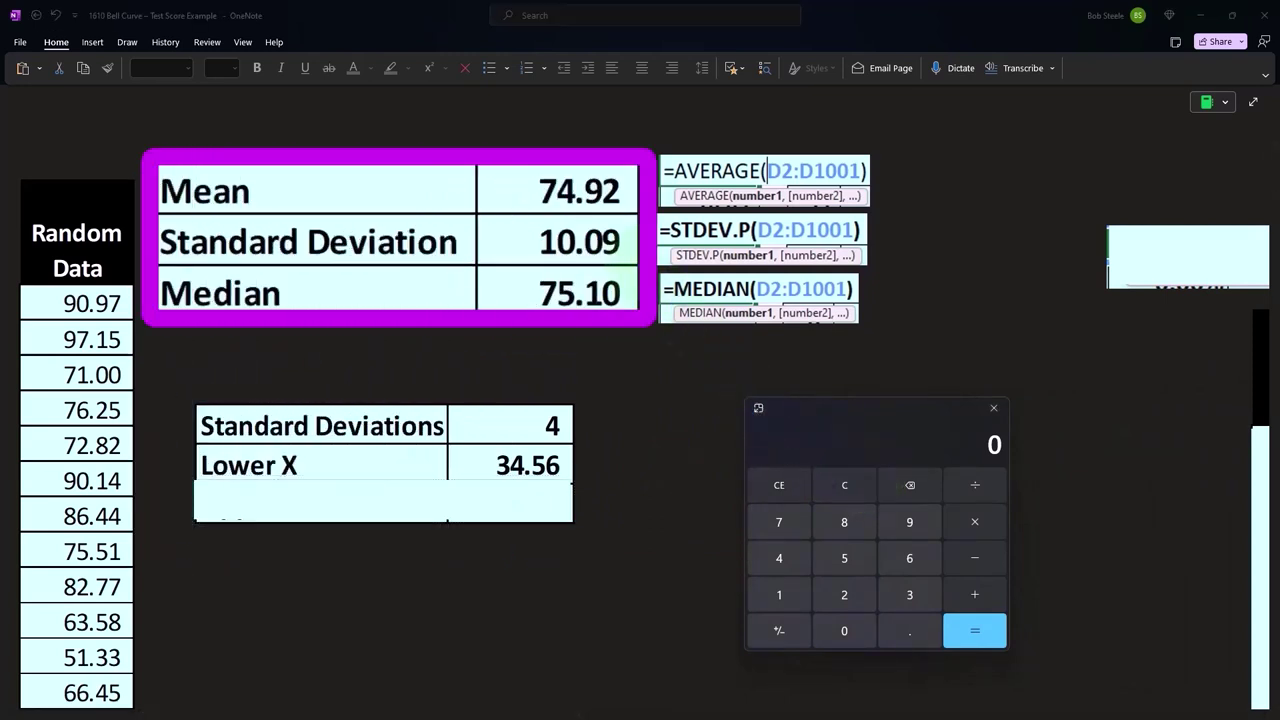
text(10.09)
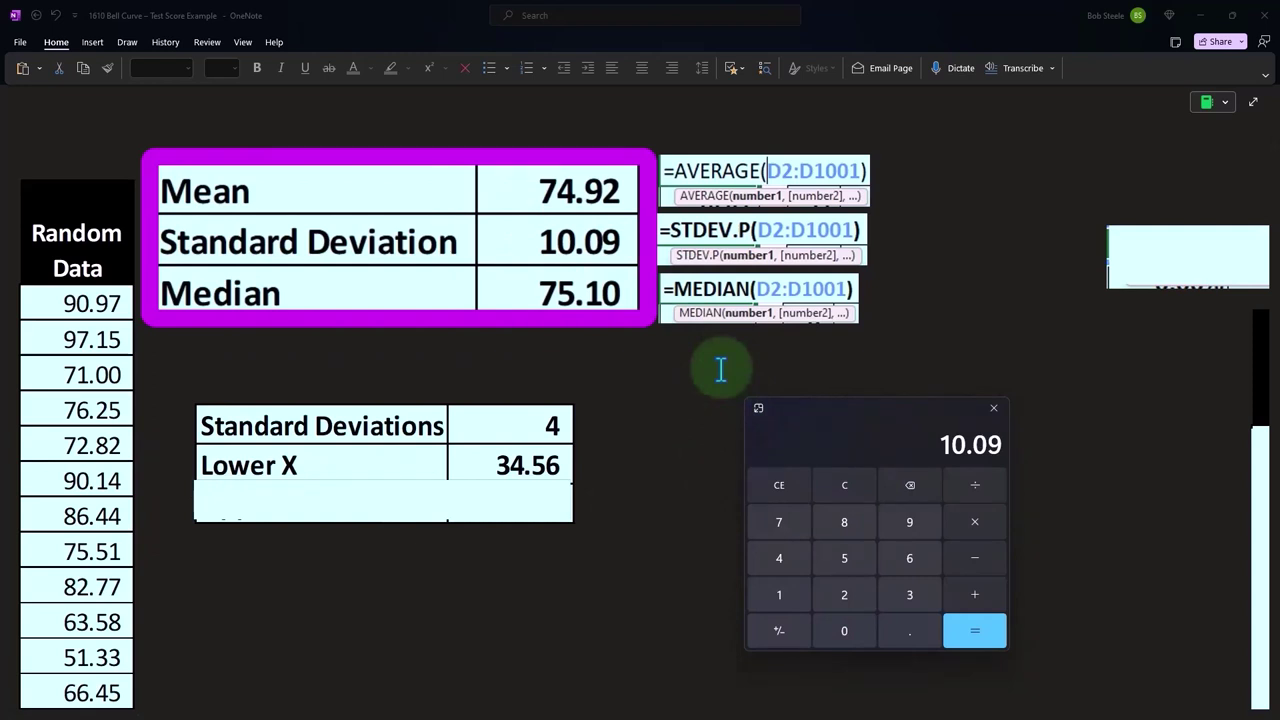
text(*4)
key(Return)
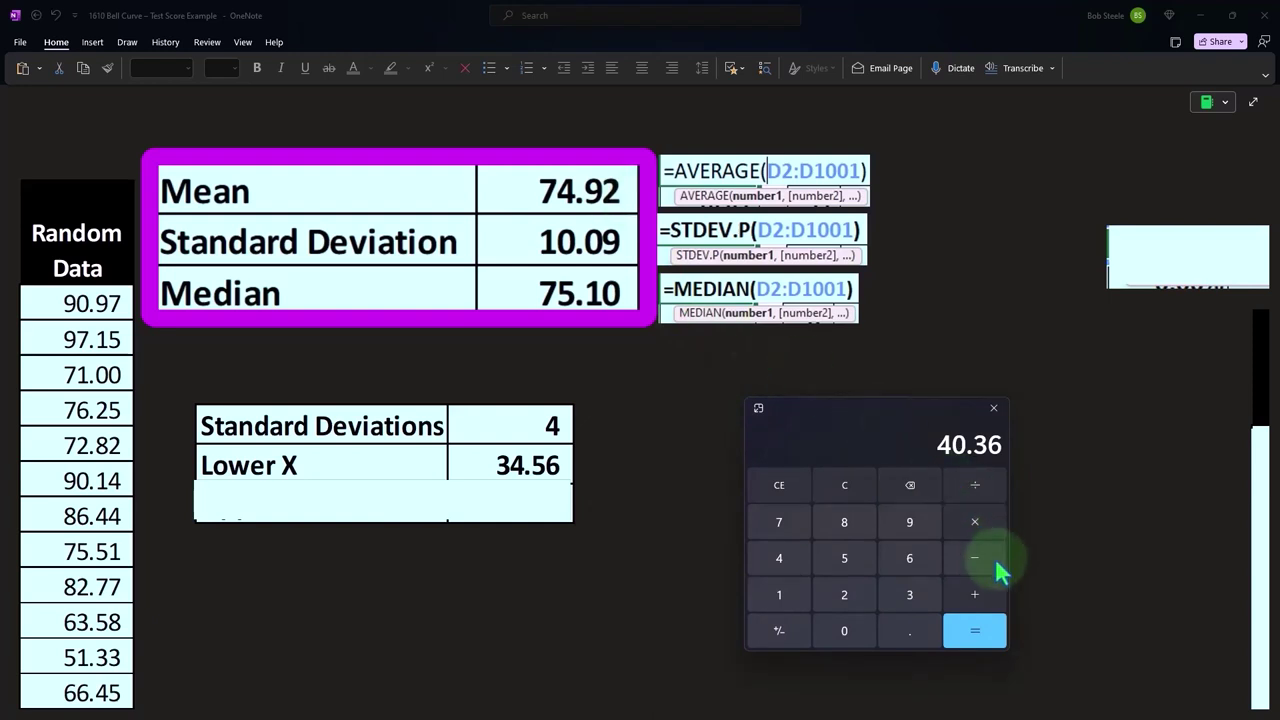
text(-74.92)
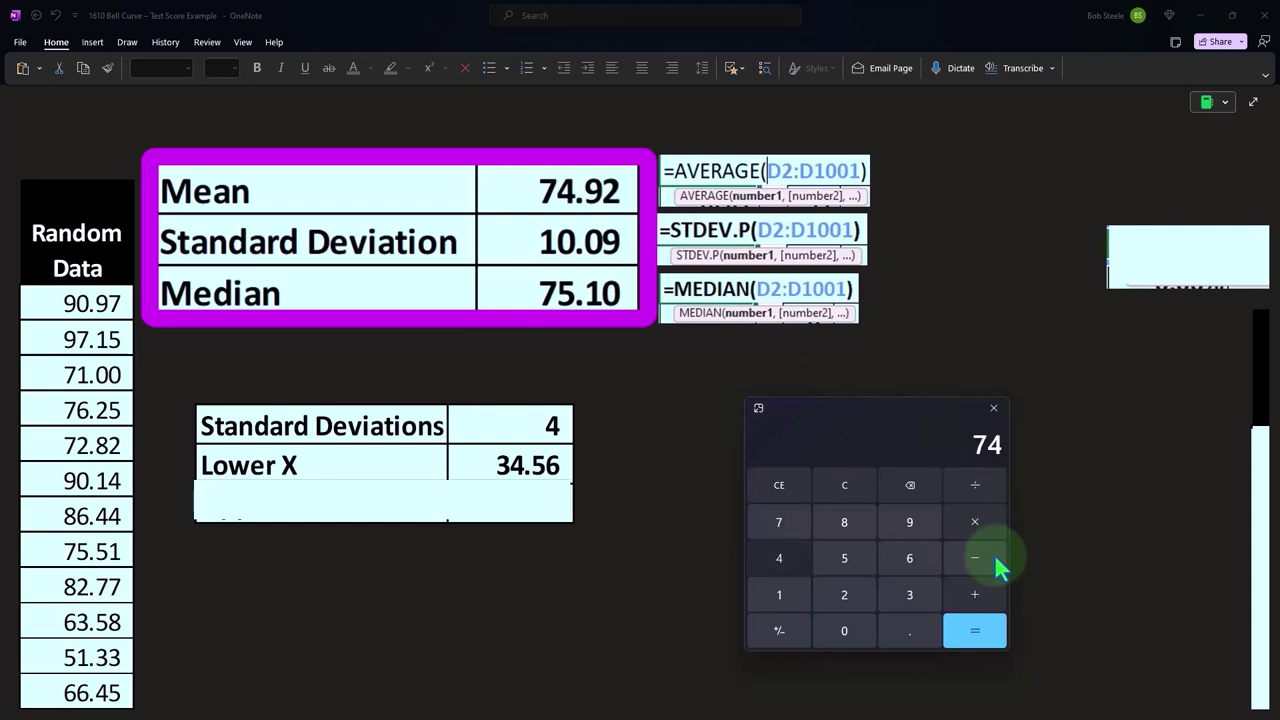
key(Return)
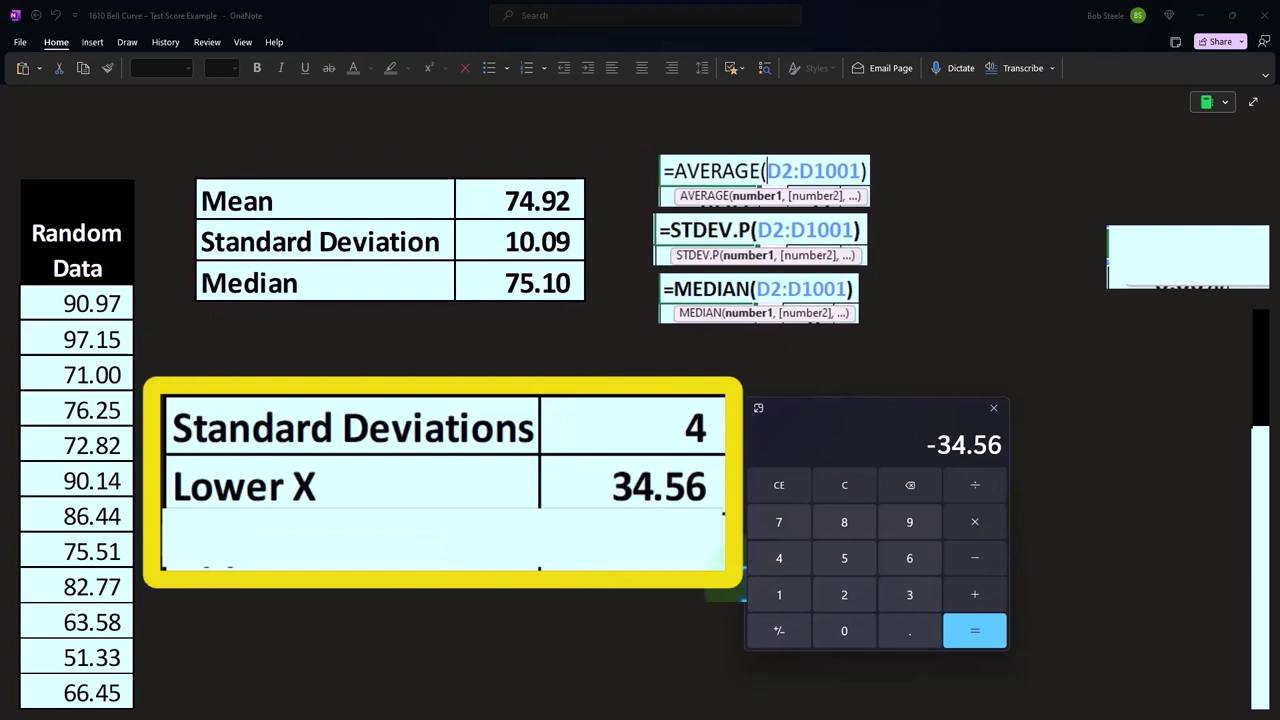
- Uncover the Upper X row, check it in the calculator as 10.09 times 4 plus 74.92, and move the calculator away
click(561, 546)
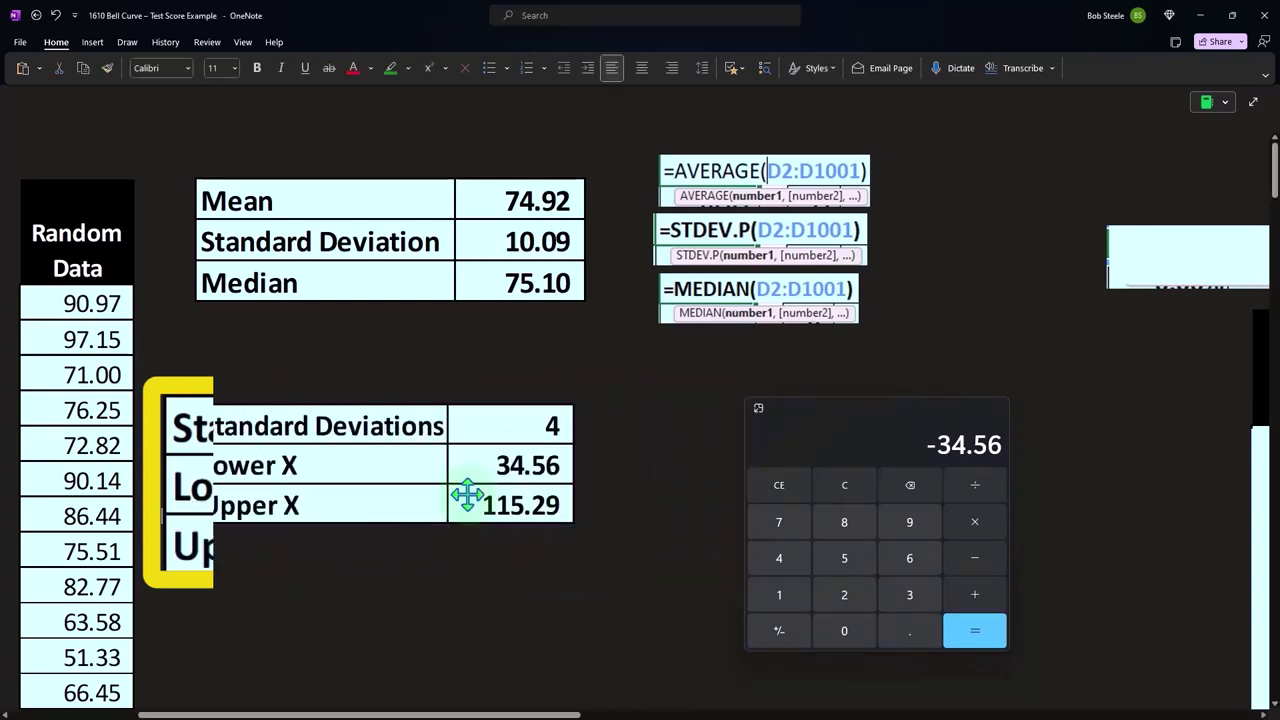
click(840, 484)
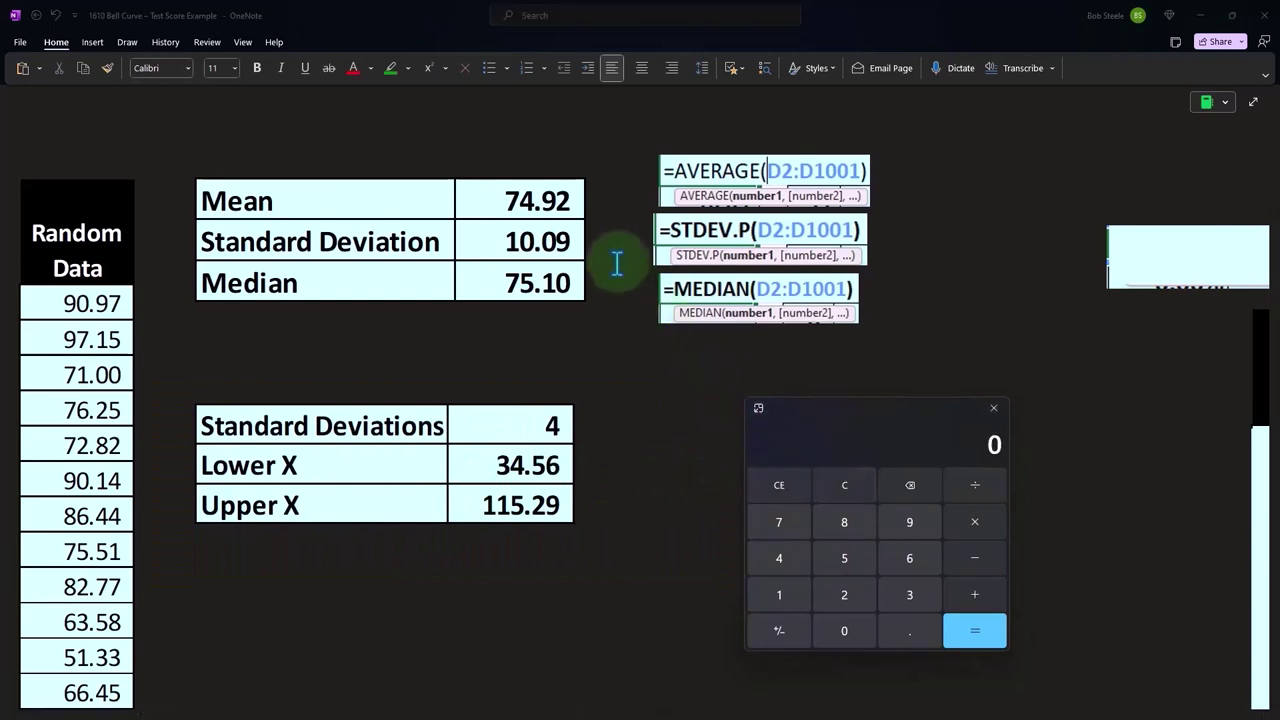
text(10.09)
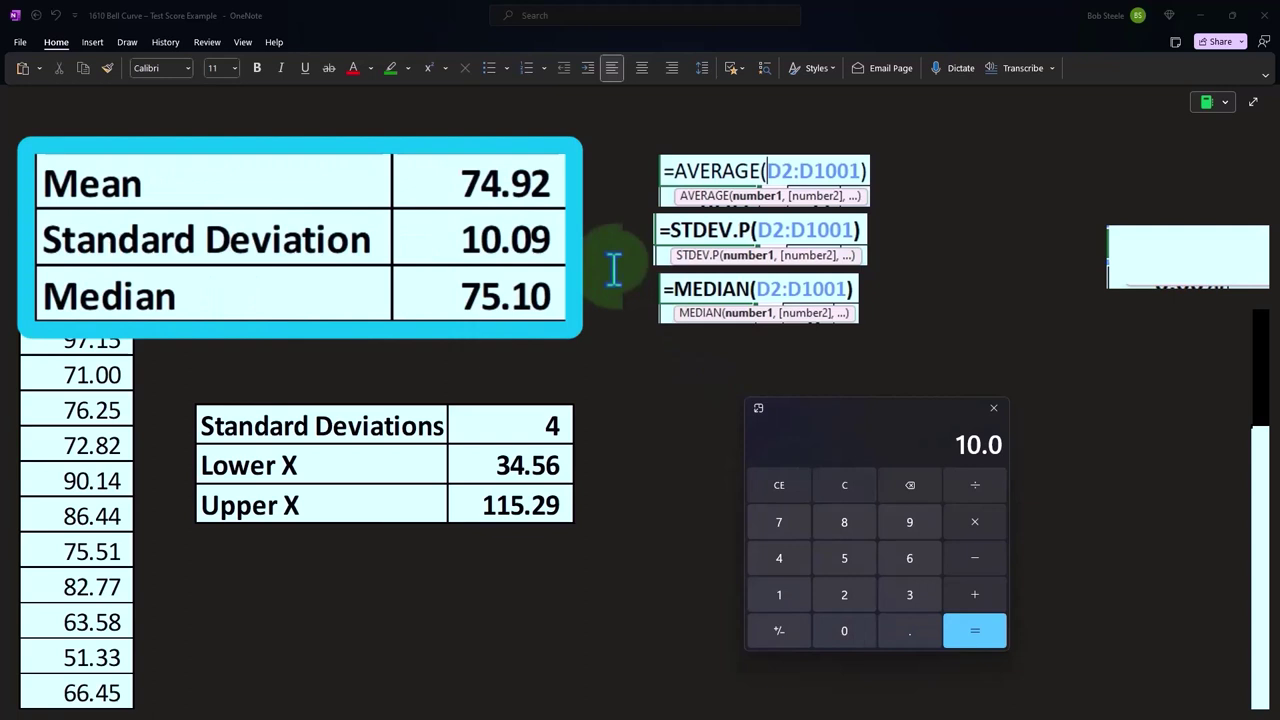
text(*4)
key(Return)
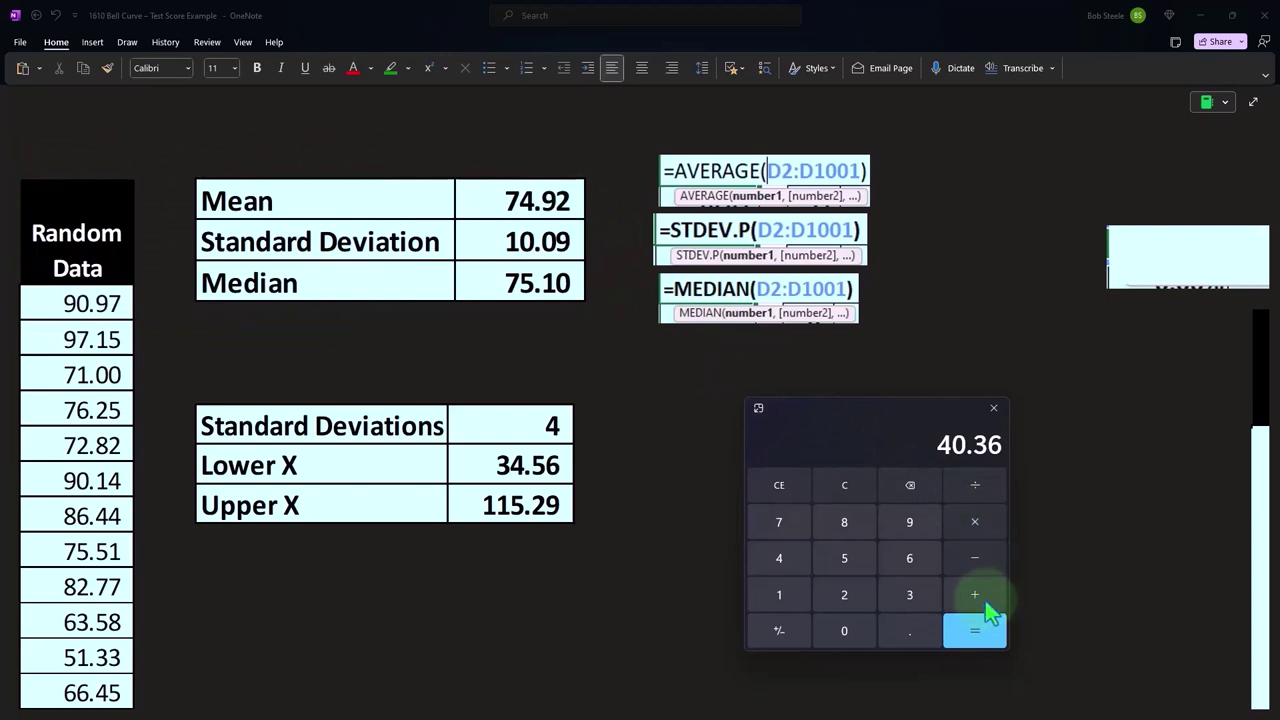
text(74.92)
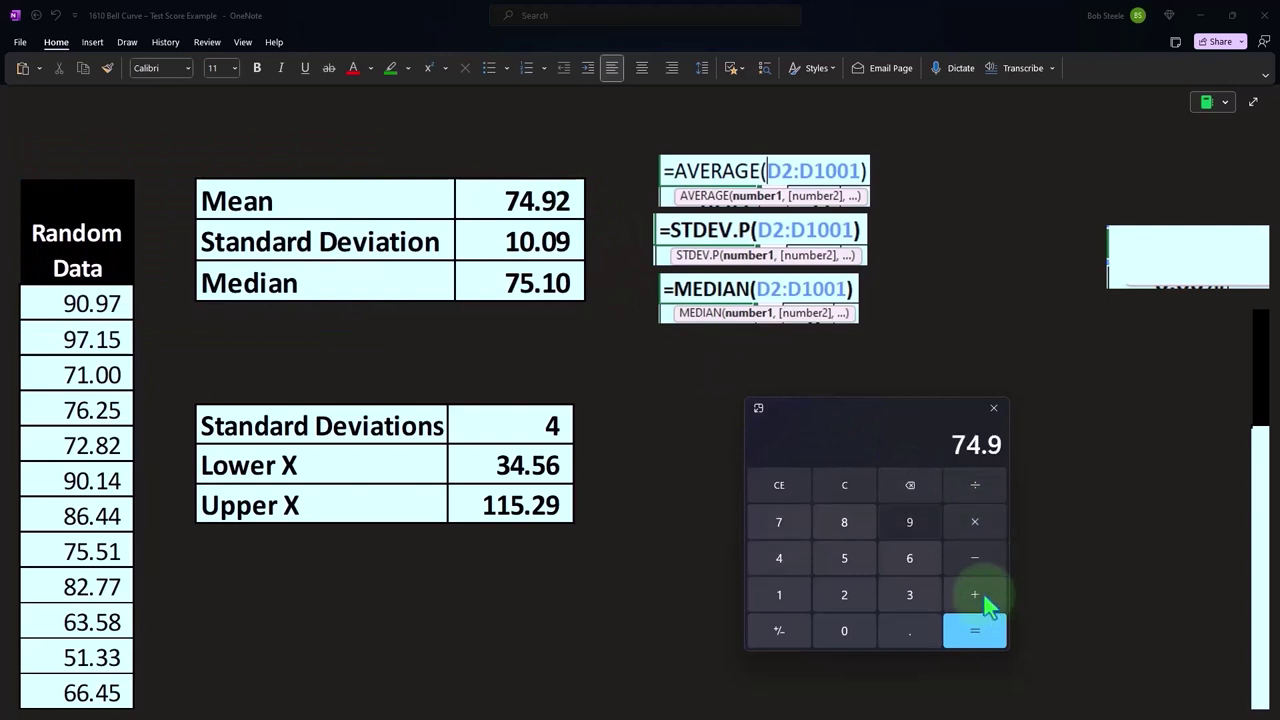
key(Return)
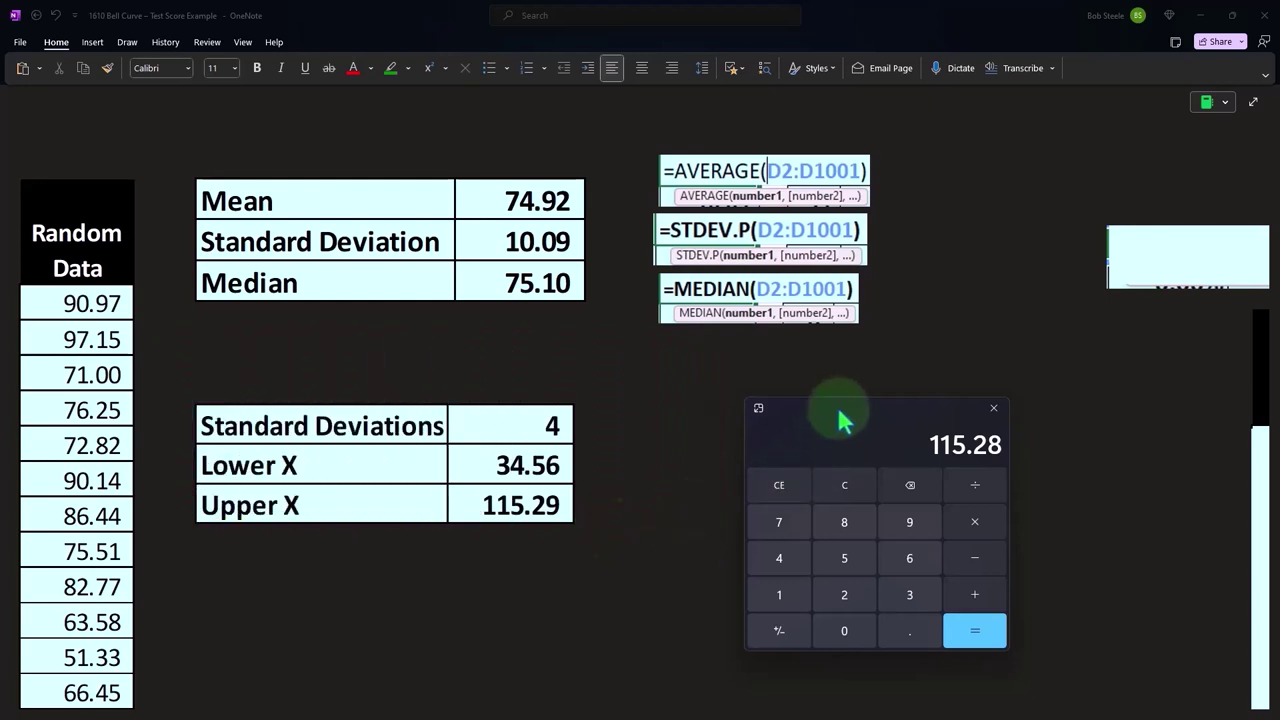
drag(840, 420, 1279, 366)
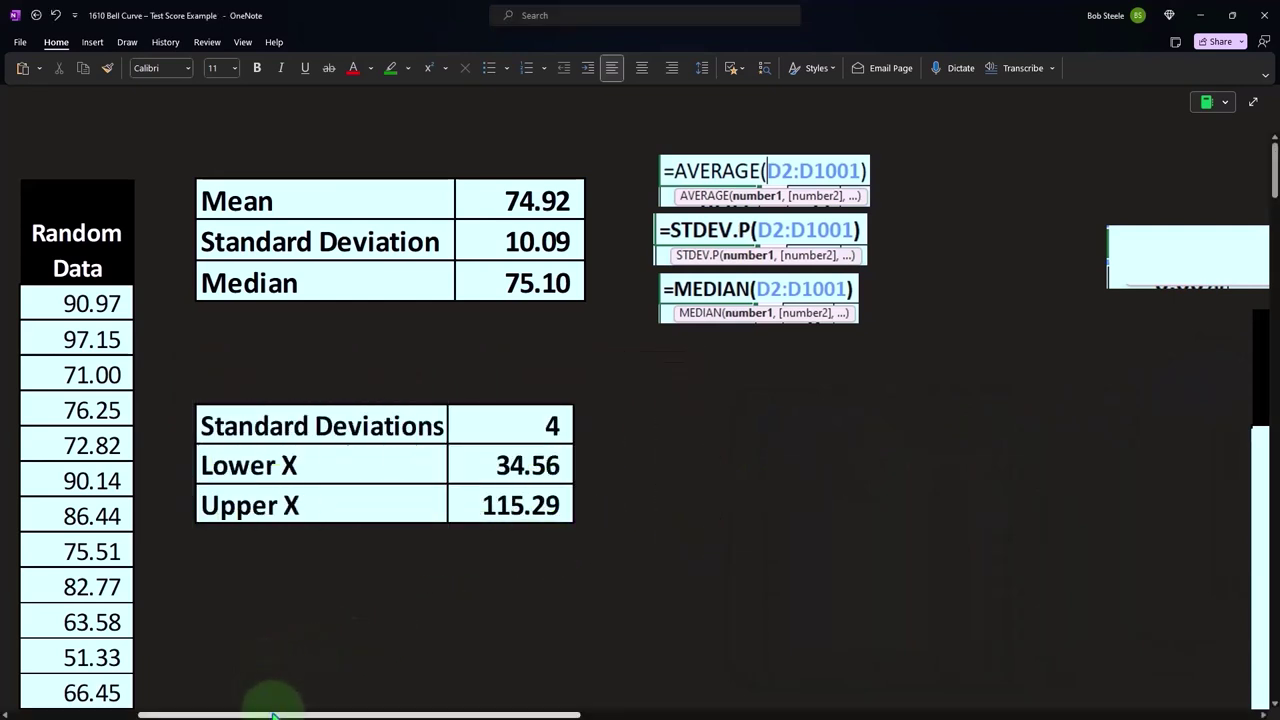
- Uncover the values in the X column of the distribution table
drag(272, 714, 590, 714)
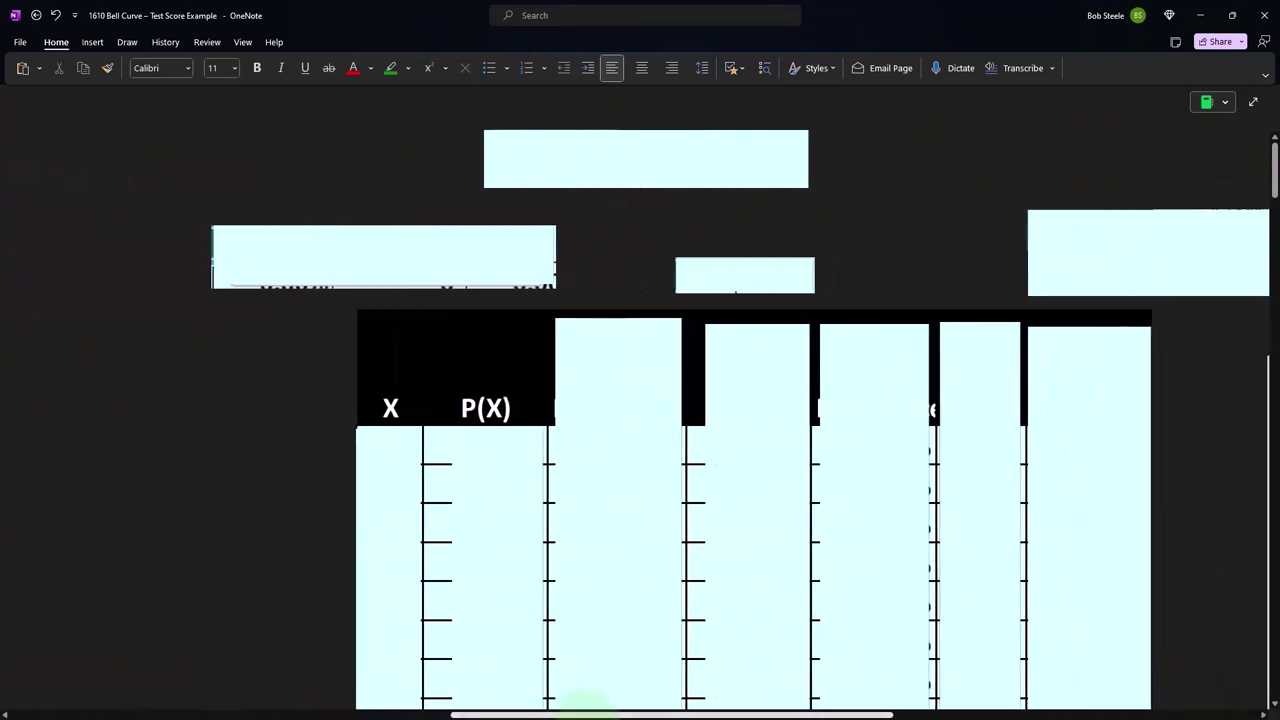
click(393, 458)
drag(389, 448, 390, 270)
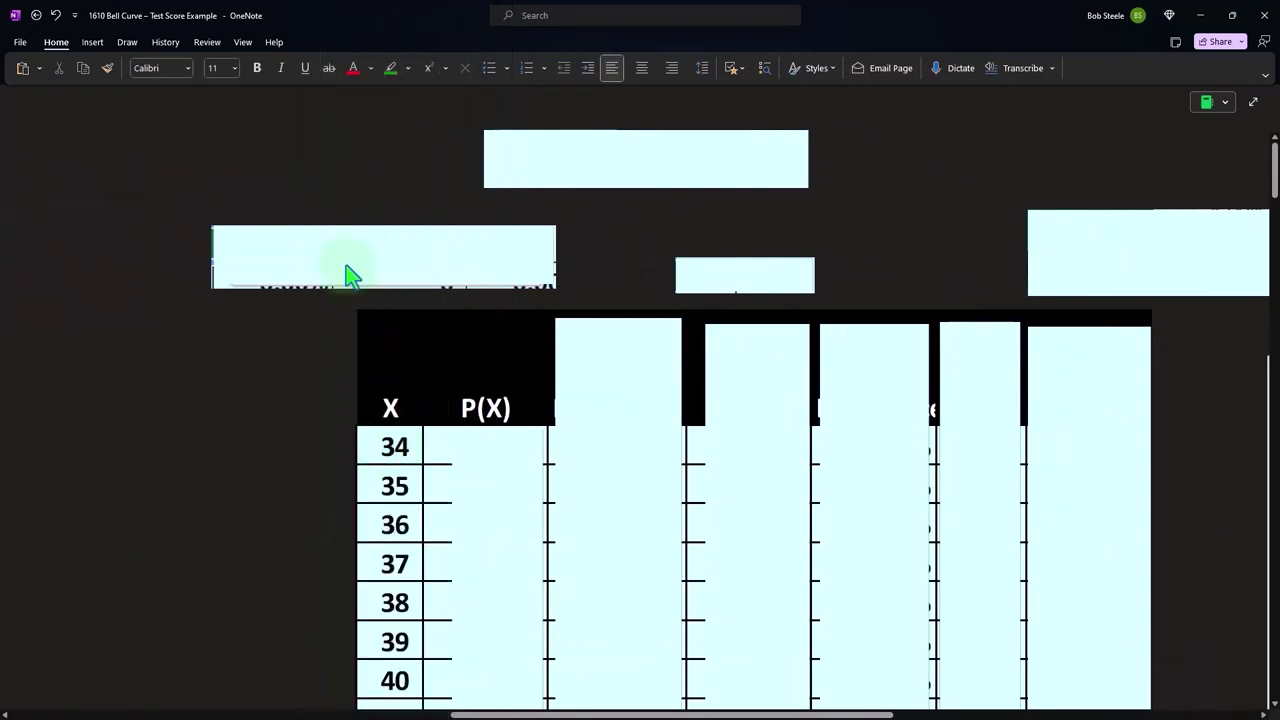
- Uncover the NORM.DIST formula and the P(X) value for X = 34, and compare the formula's inputs with the mean and standard deviation
scroll(400, 300, down, 15)
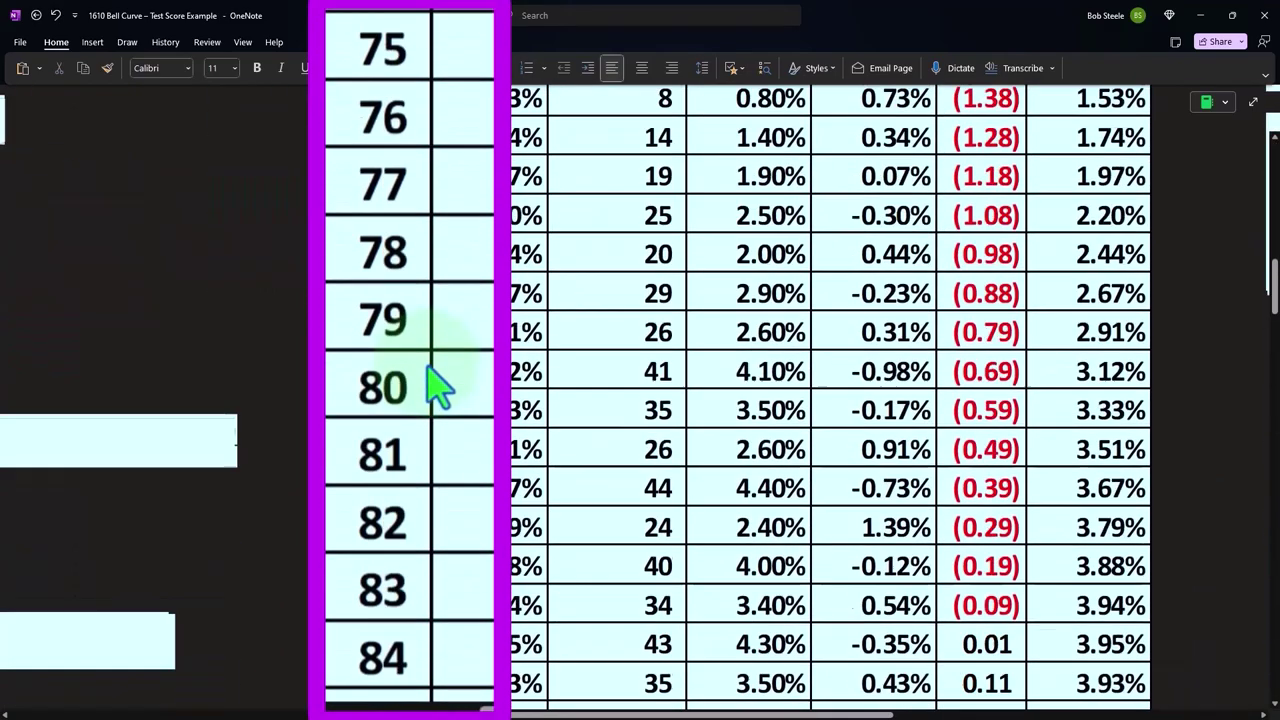
scroll(440, 385, up, 15)
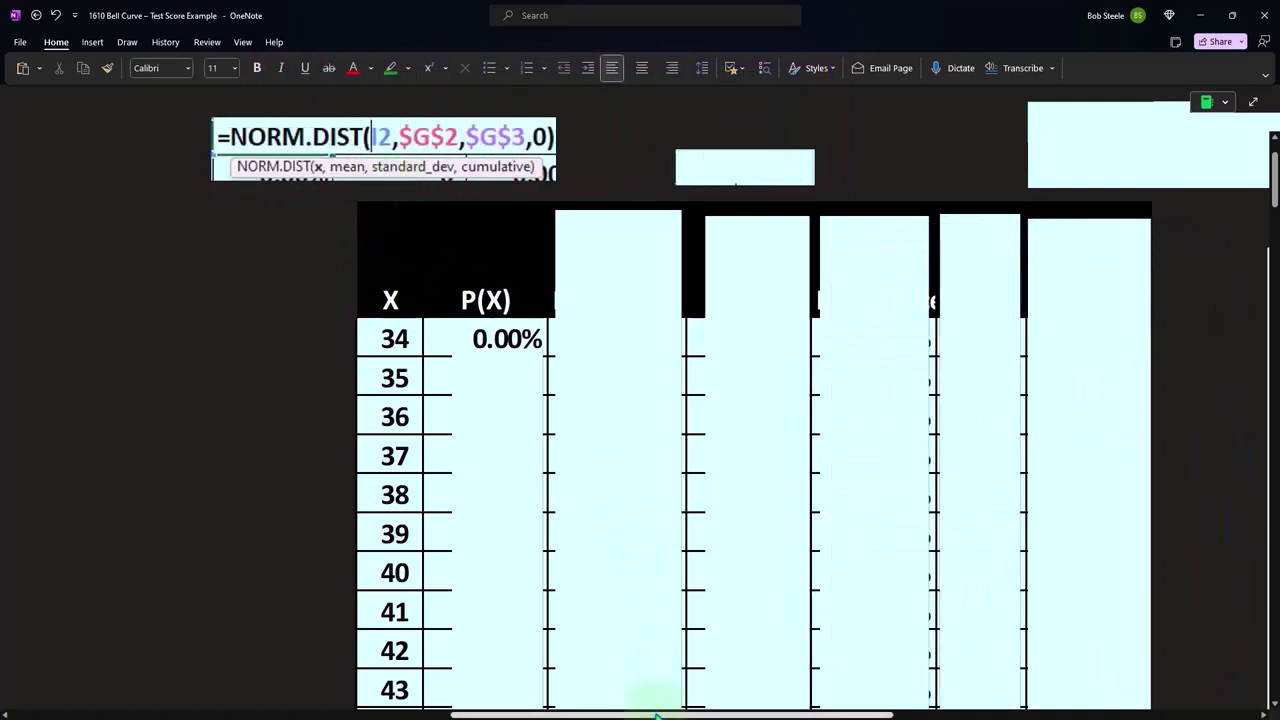
drag(655, 716, 405, 716)
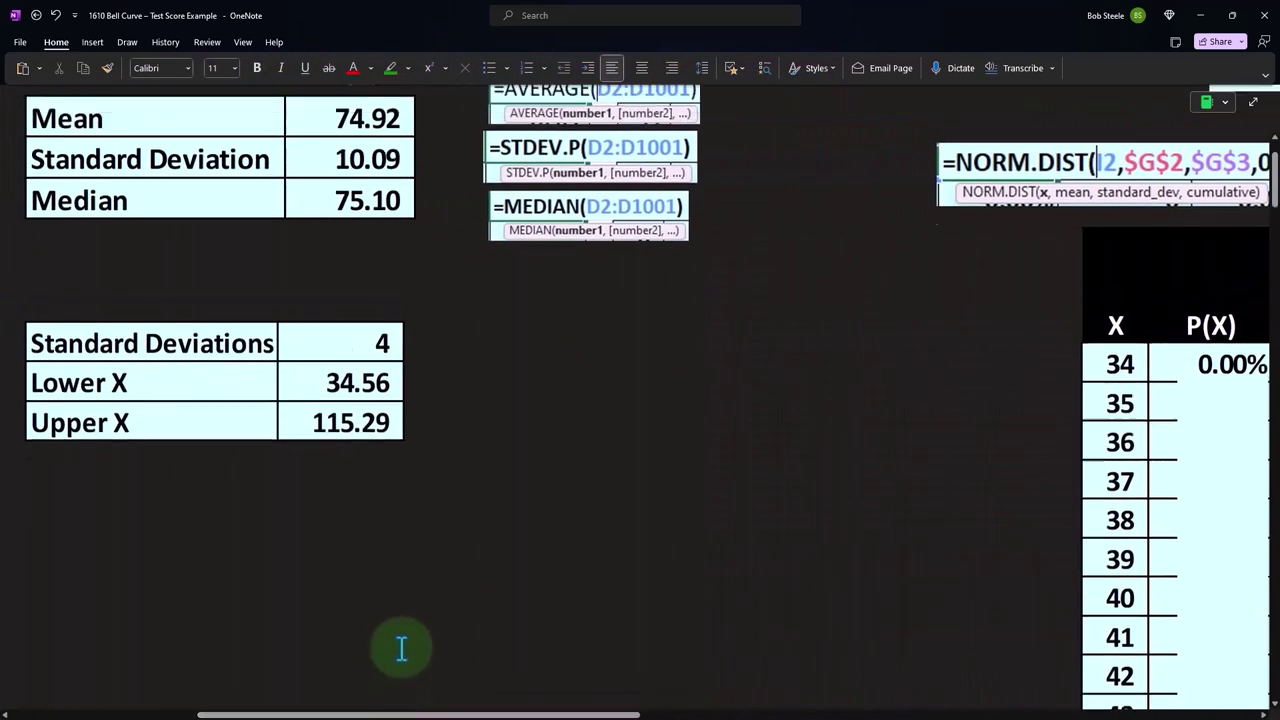
- Uncover the P(X) values below X = 34 in the distribution table by shrinking the cover shape, and delete its remainder
scroll(401, 648, up, 2)
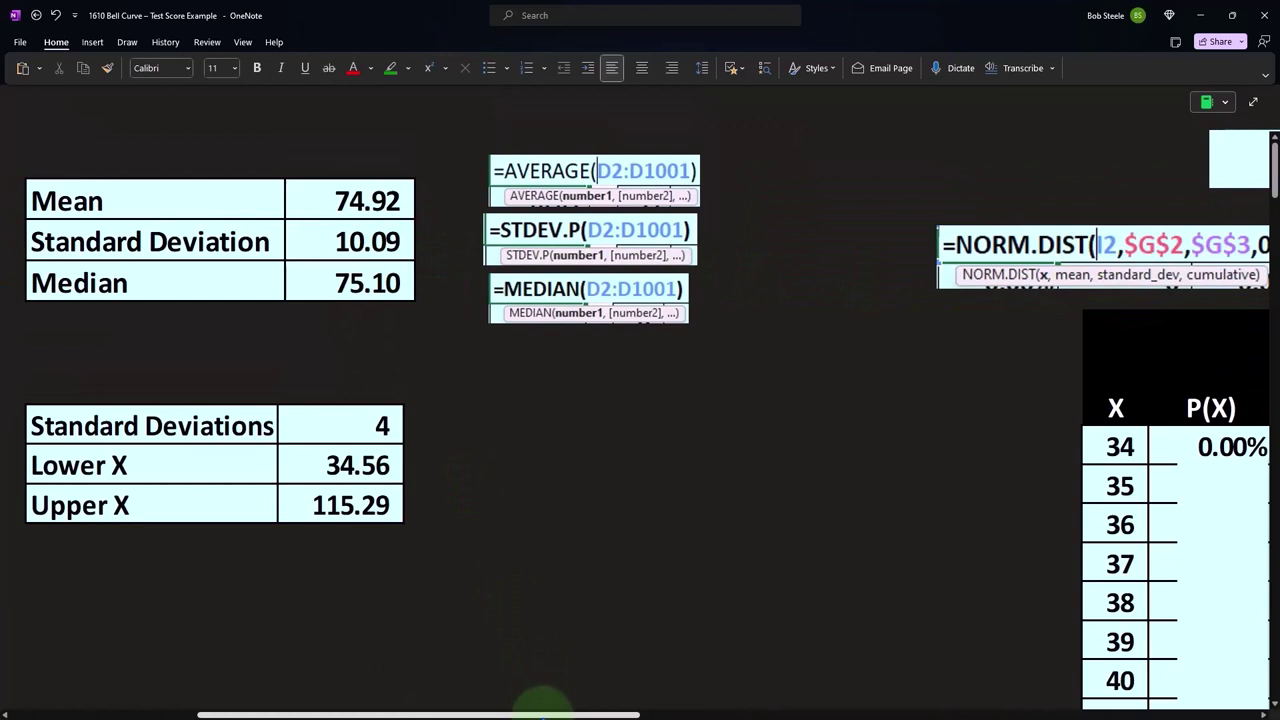
drag(545, 714, 815, 714)
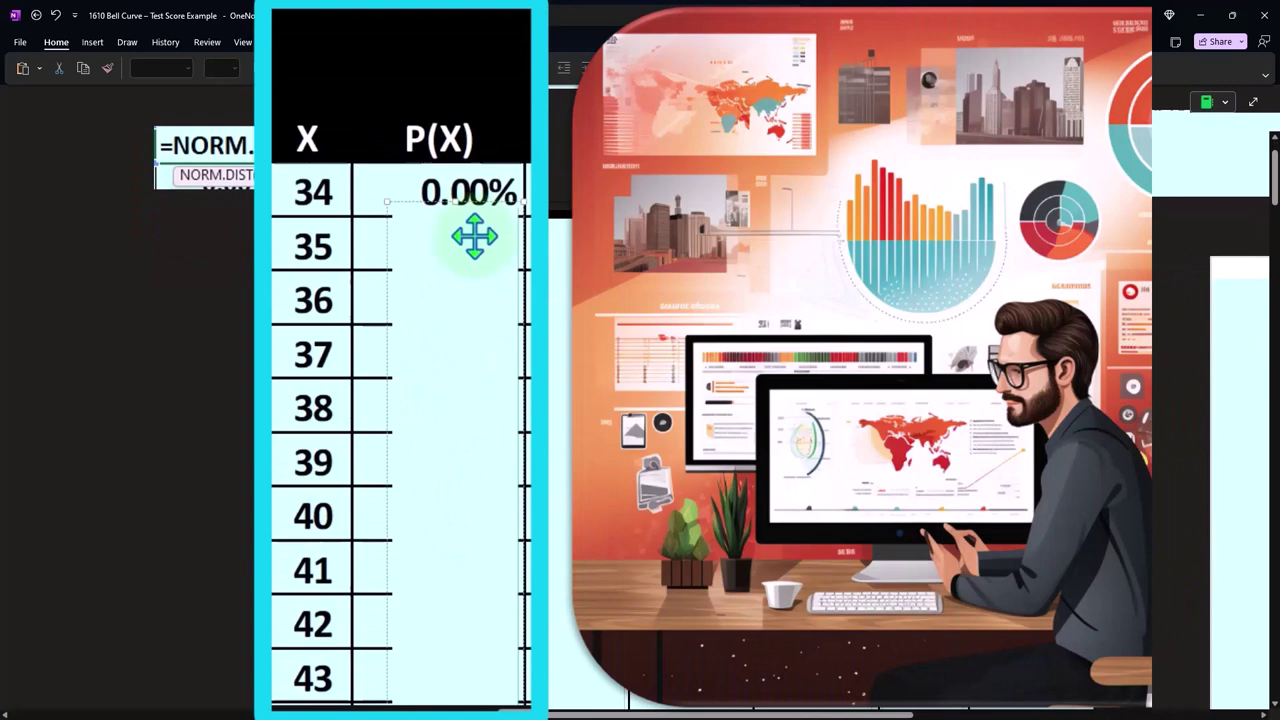
drag(457, 194, 451, 429)
scroll(451, 417, down, 3)
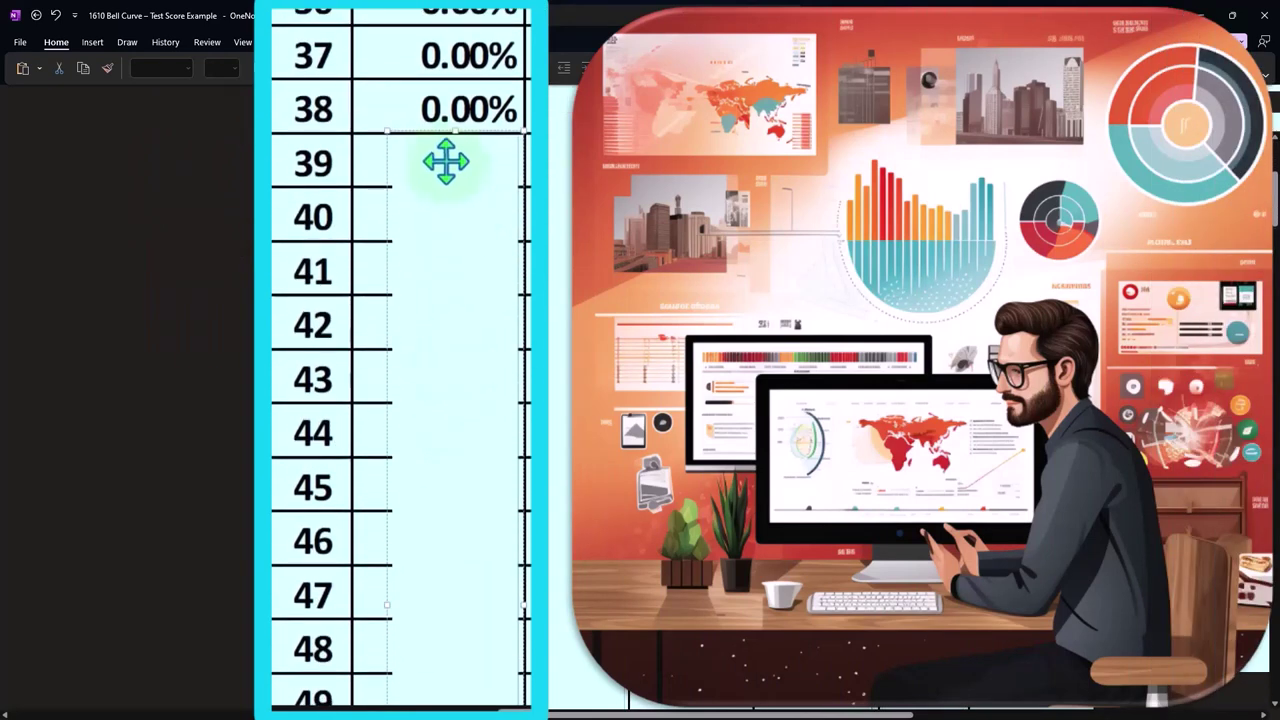
drag(457, 130, 449, 568)
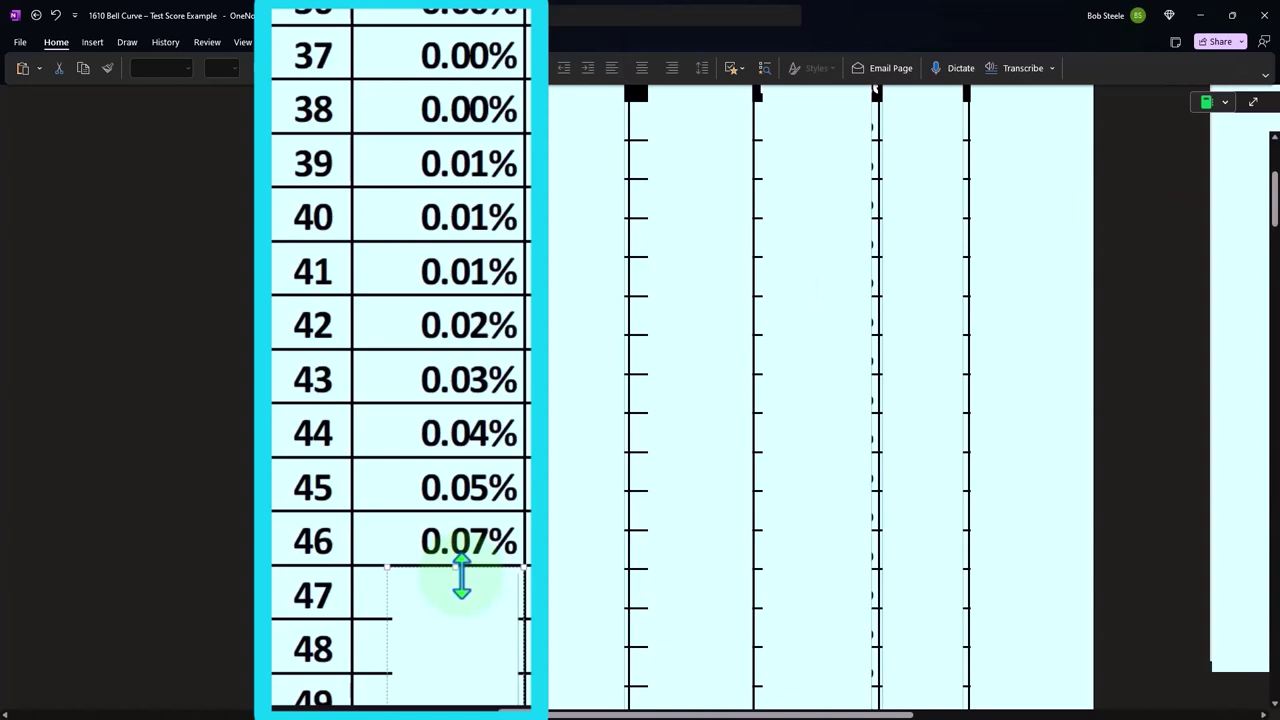
drag(461, 567, 463, 624)
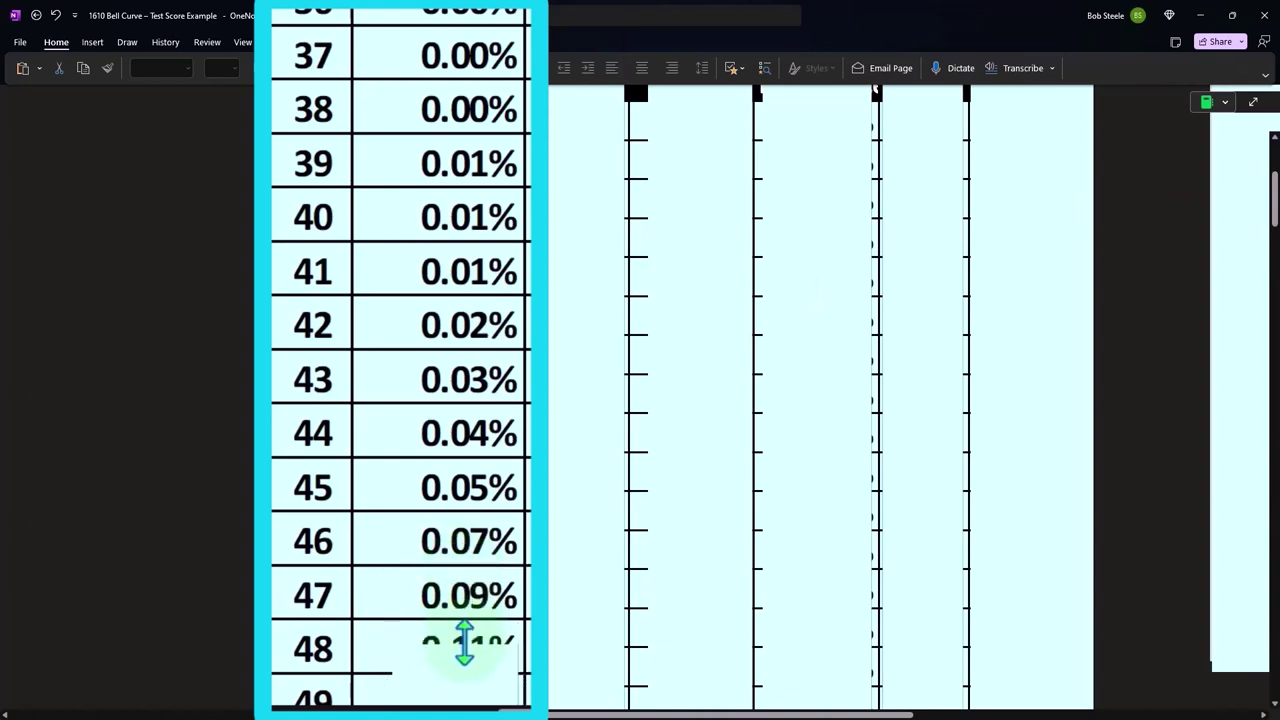
scroll(470, 640, down, 3)
drag(457, 214, 480, 506)
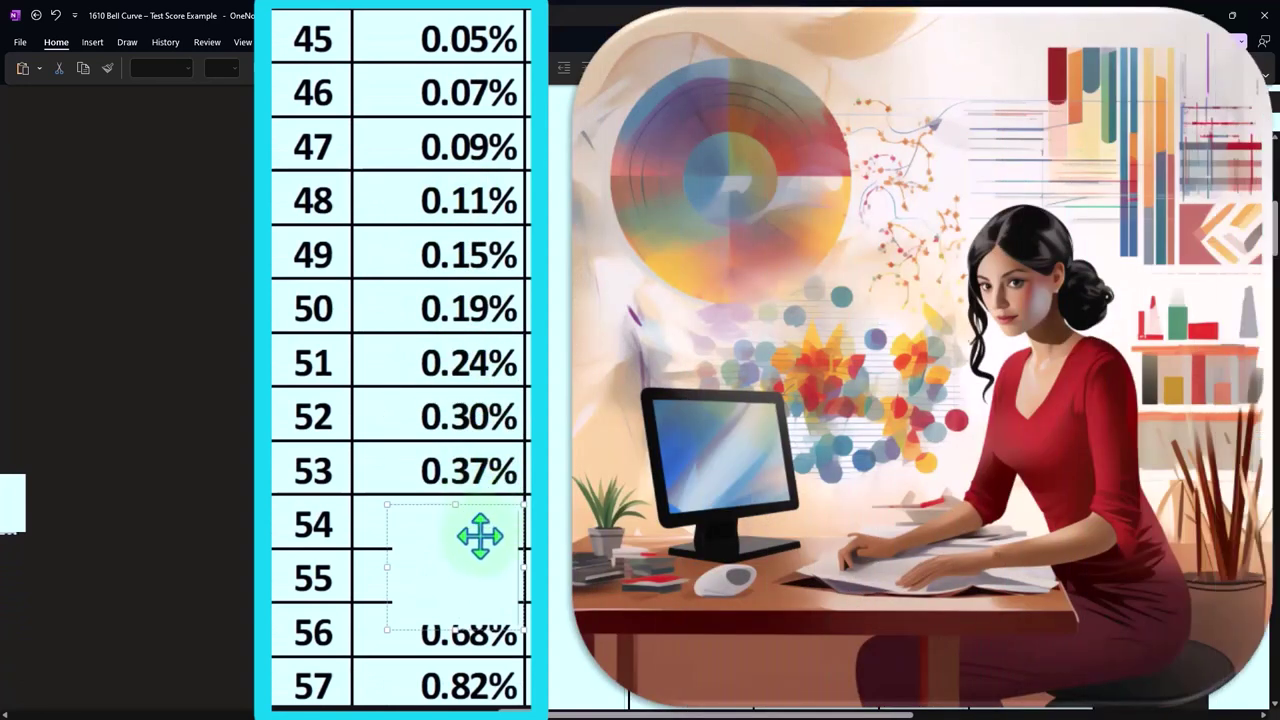
key(Delete)
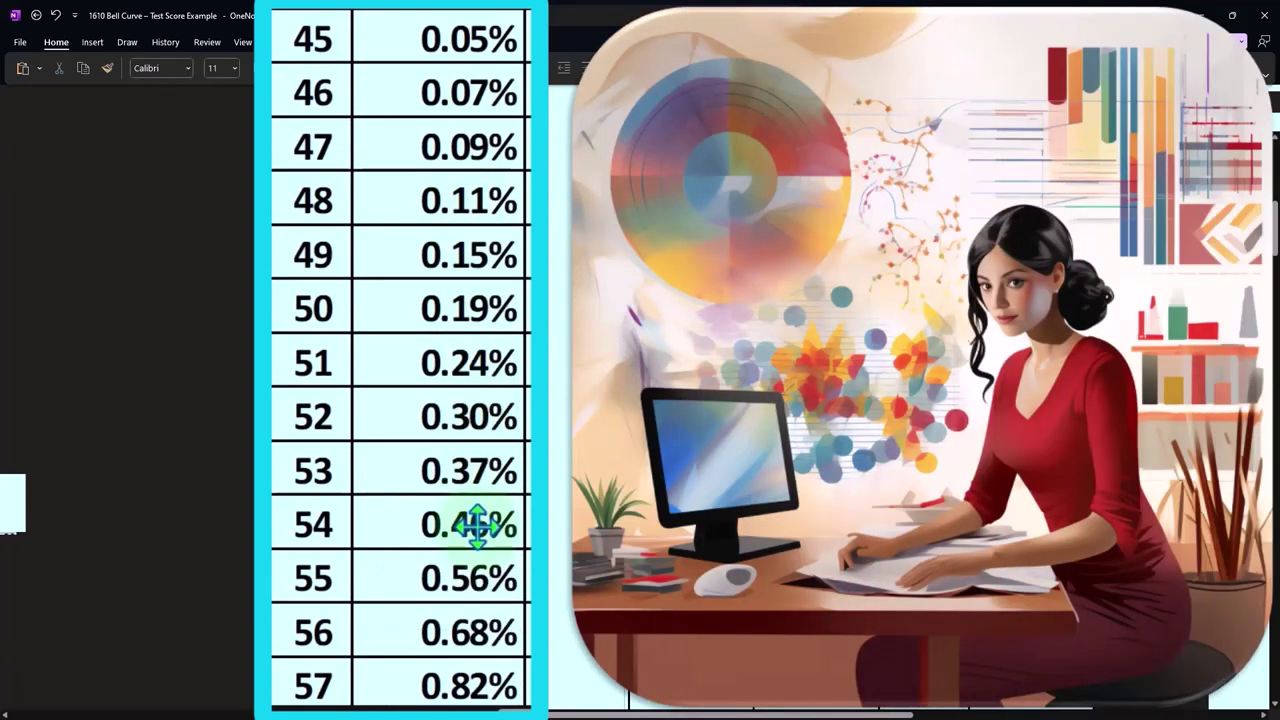
- Examine the P(X) values down the distribution table, return to its top row and bring the covered area beside the table into view
scroll(480, 540, down, 5)
scroll(480, 545, down, 2)
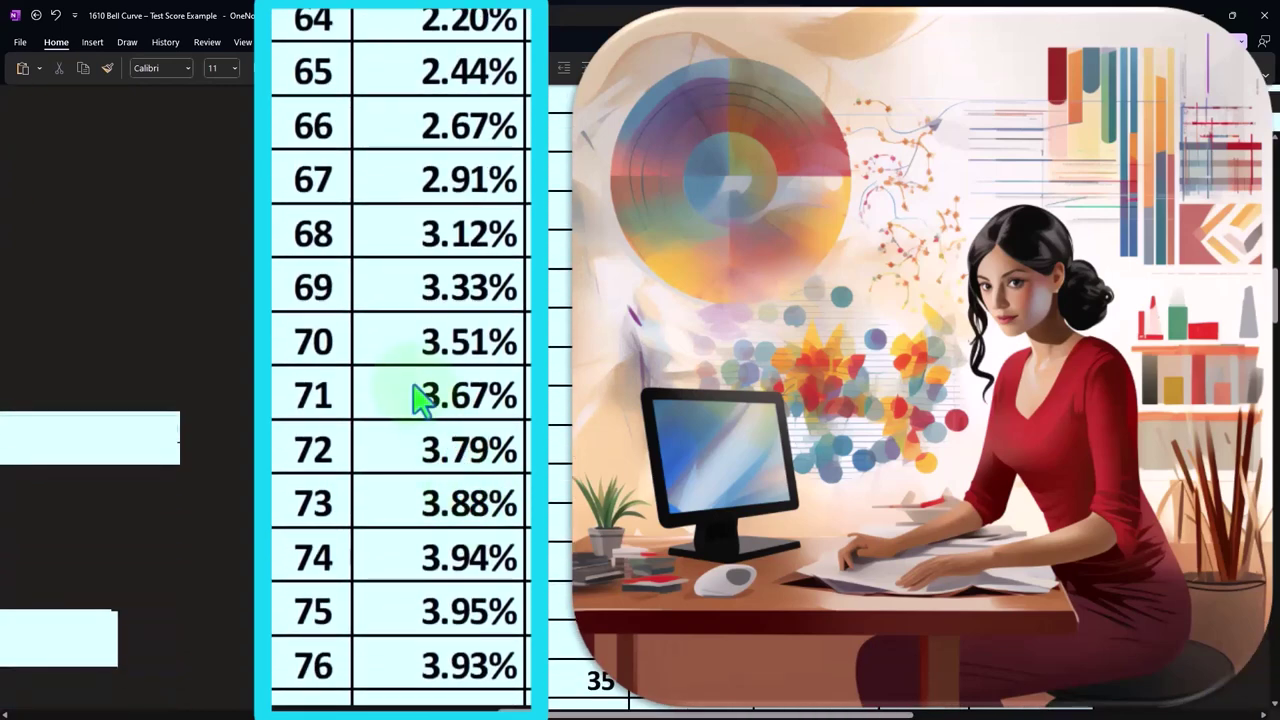
scroll(430, 368, down, 8)
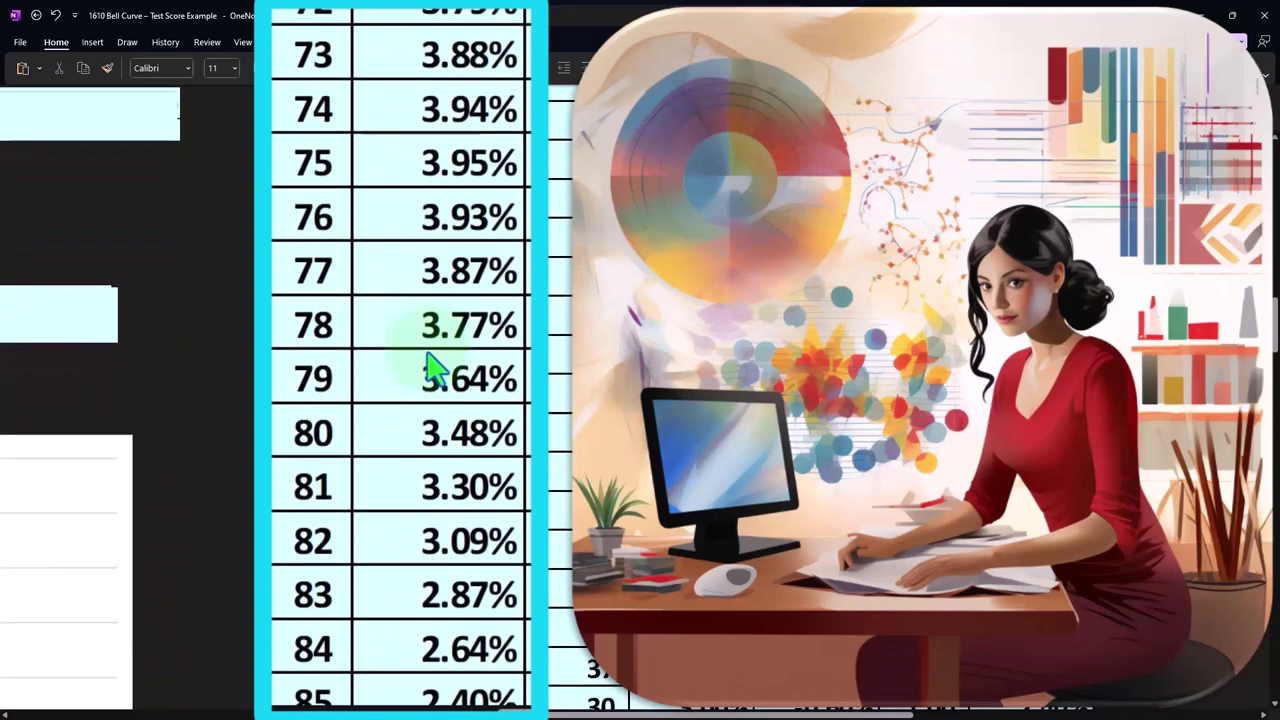
scroll(430, 368, down, 1)
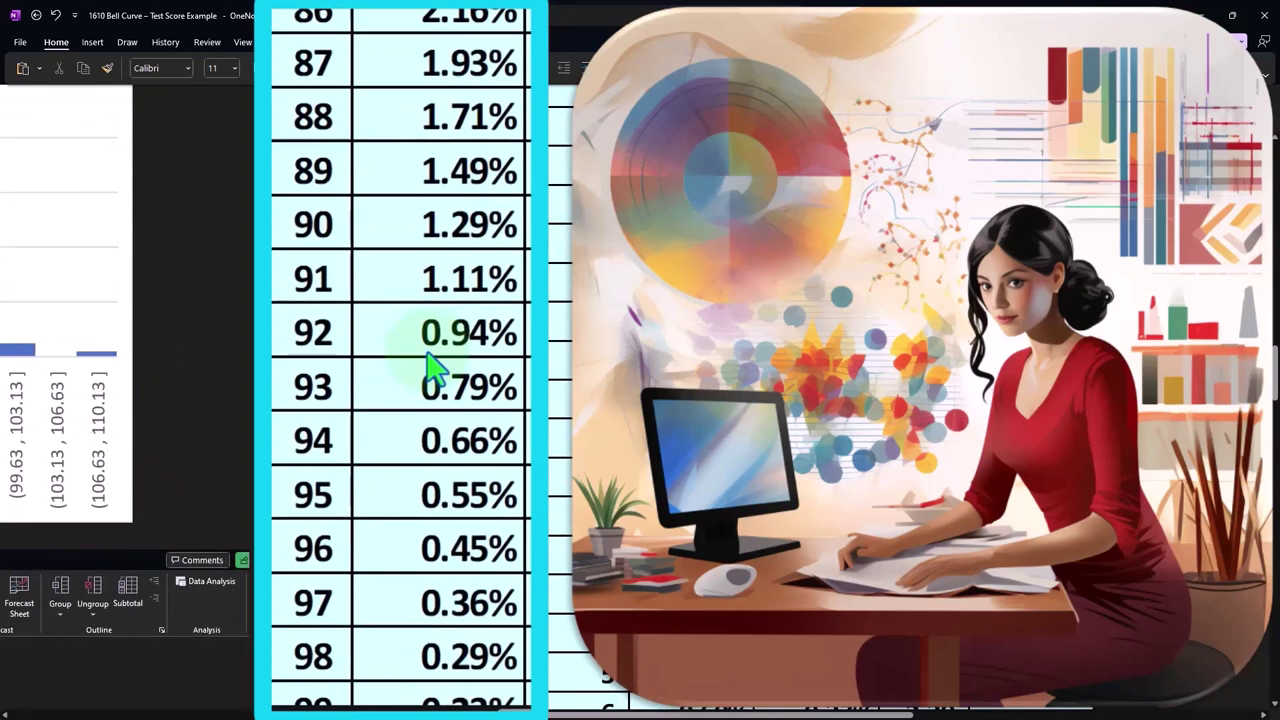
scroll(430, 368, up, 4)
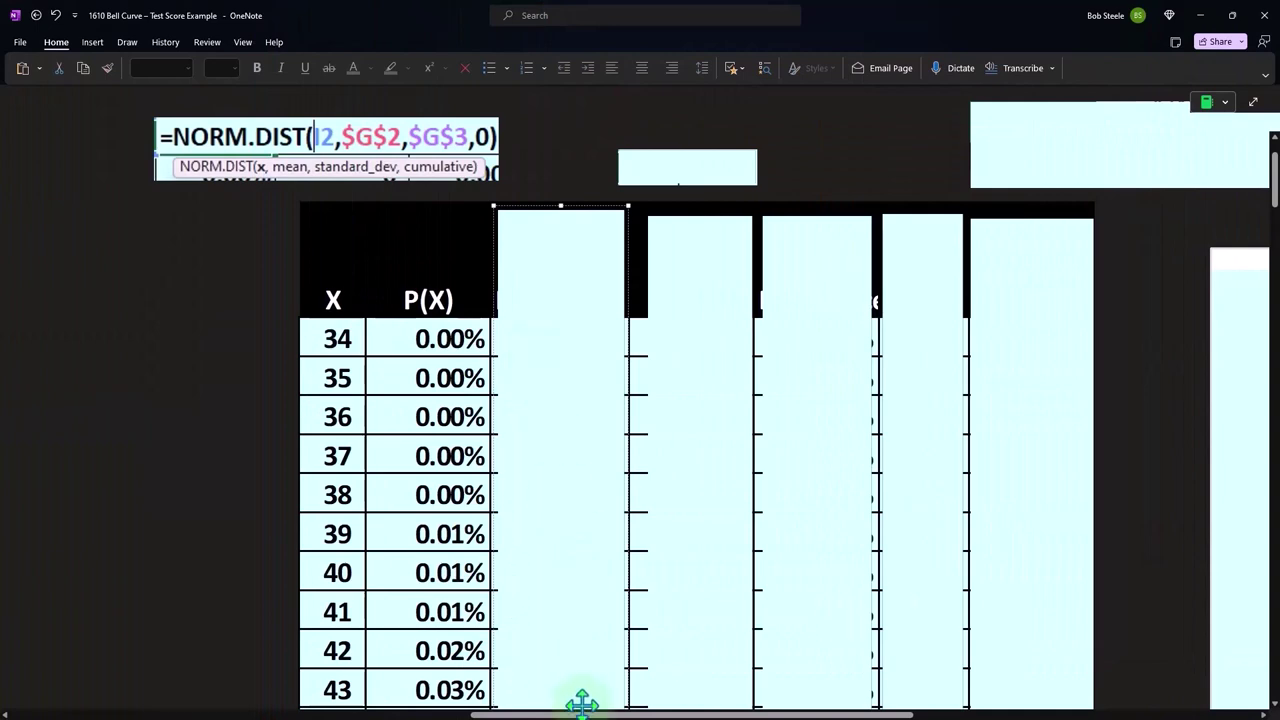
drag(582, 712, 814, 712)
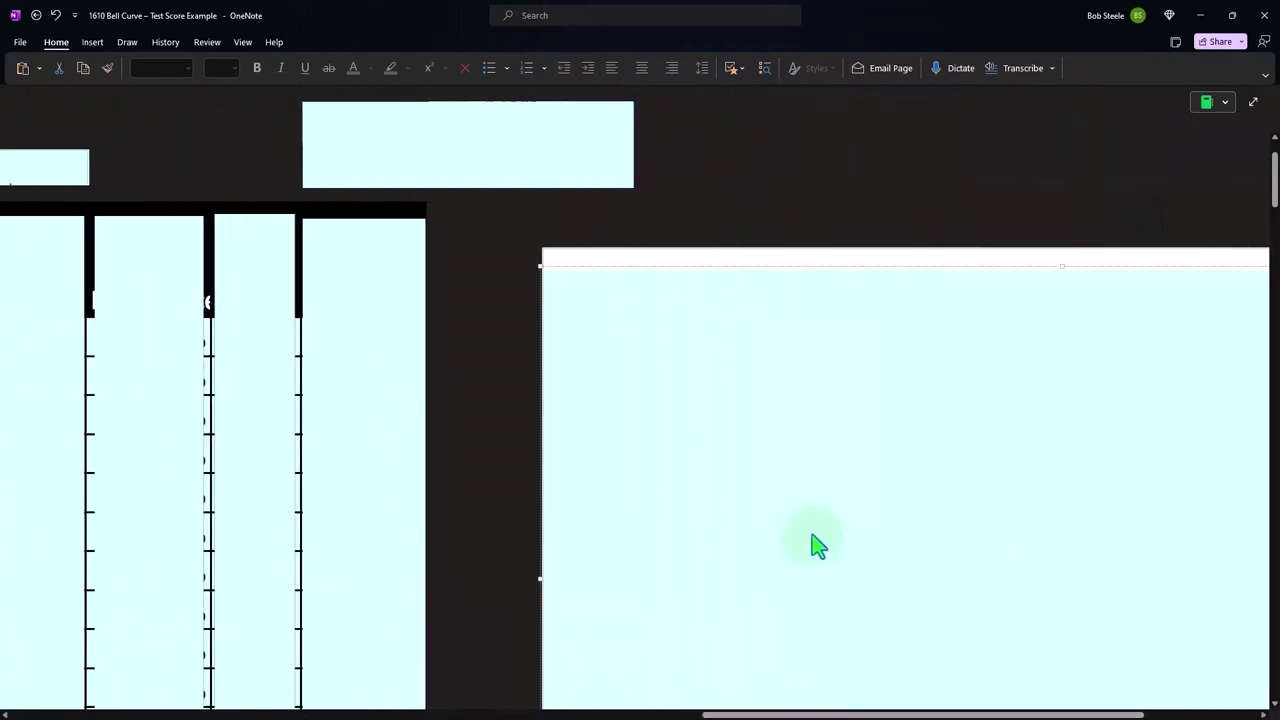